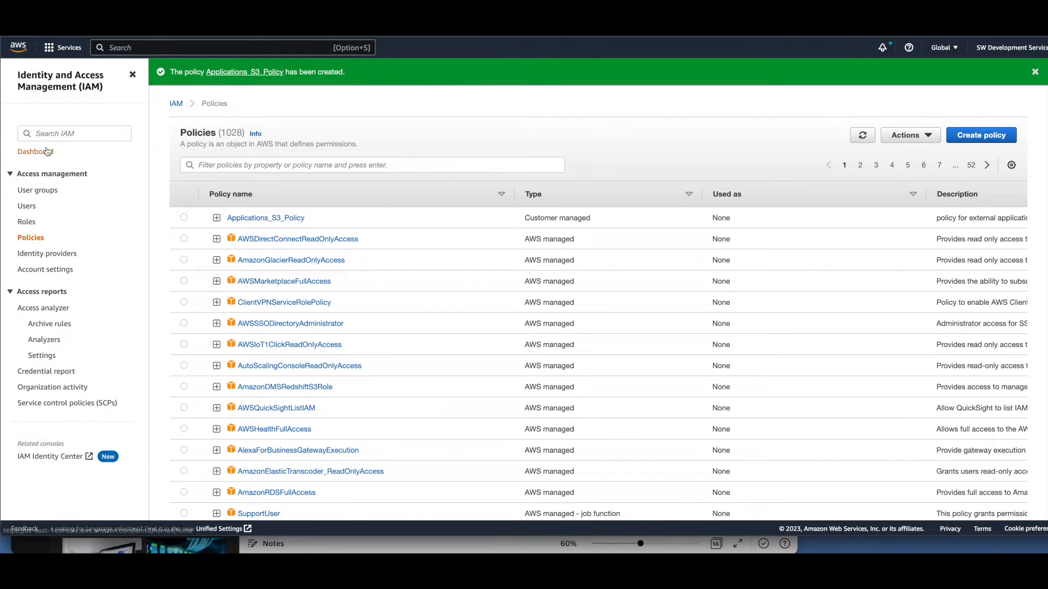
# Open the Applications user group and check its users and attached permissions policies.
pyautogui.click(34, 192)
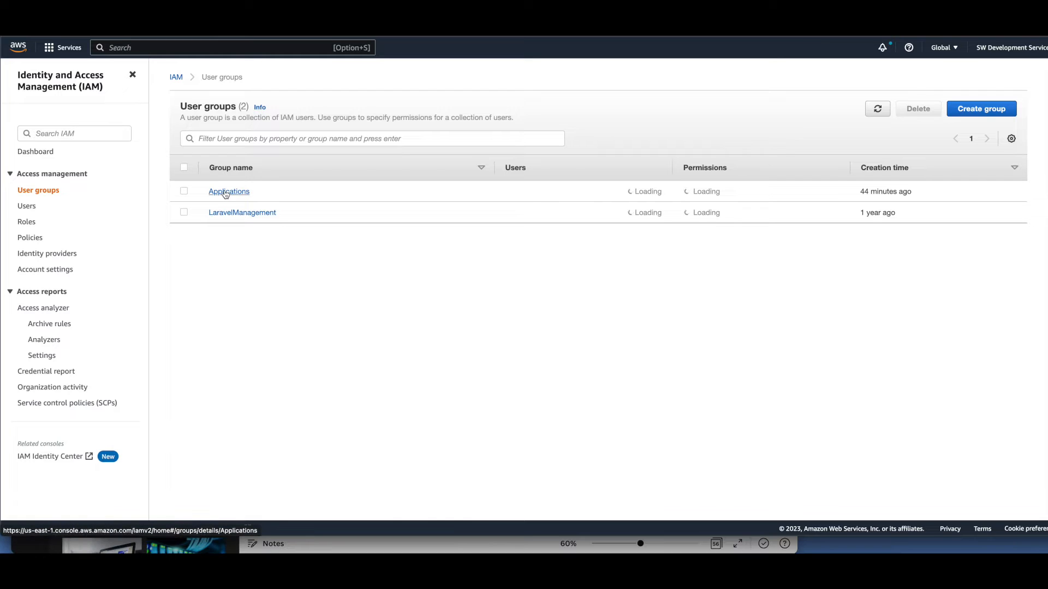
pyautogui.click(225, 193)
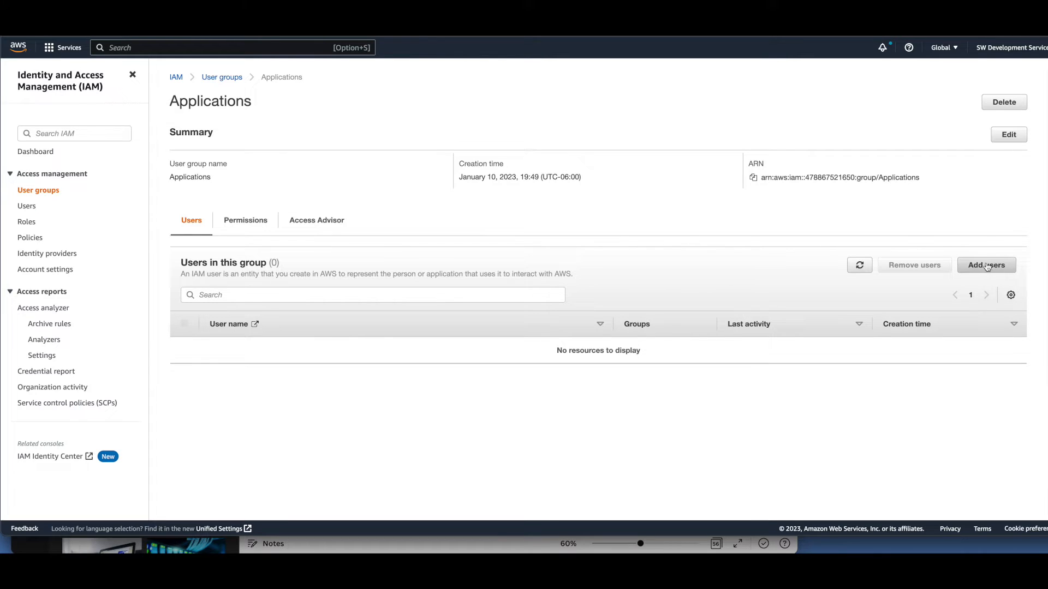
pyautogui.click(247, 221)
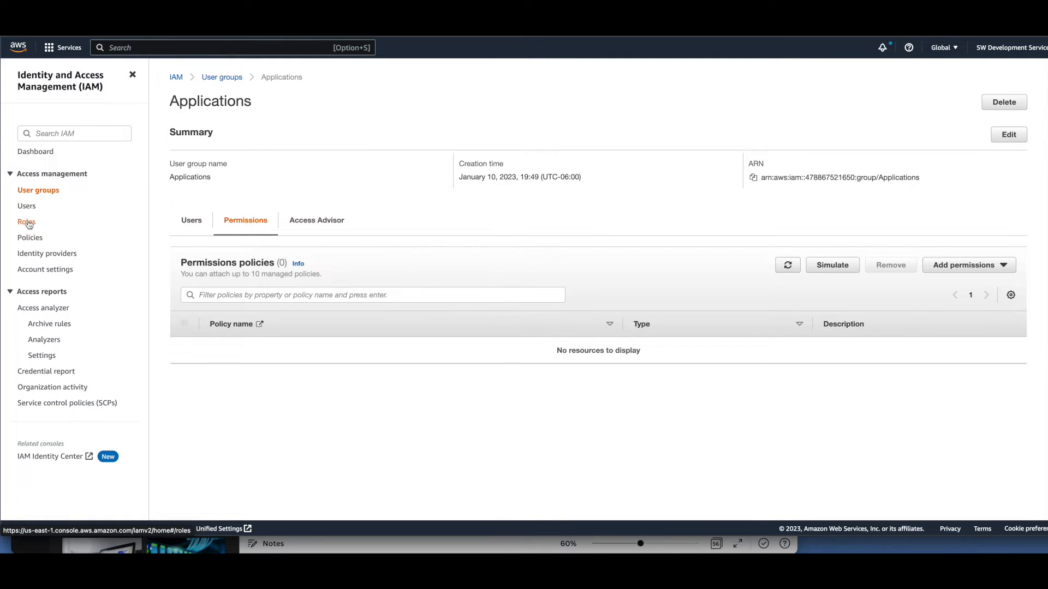
# Open the Applications_S3_Policy and inspect its policy usage and permissions summary, including the remaining services.
pyautogui.click(30, 239)
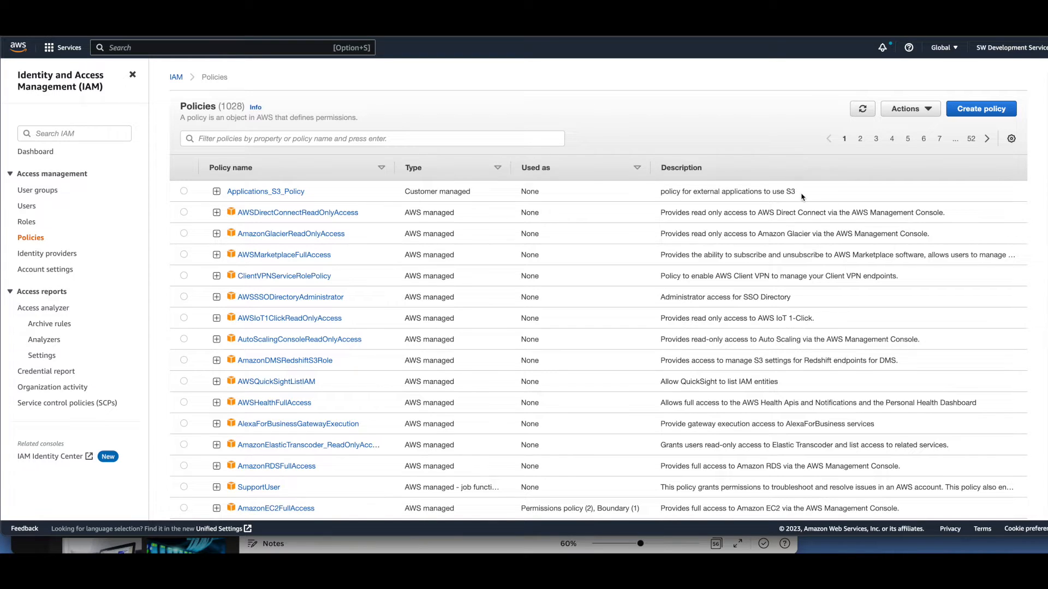
pyautogui.click(280, 194)
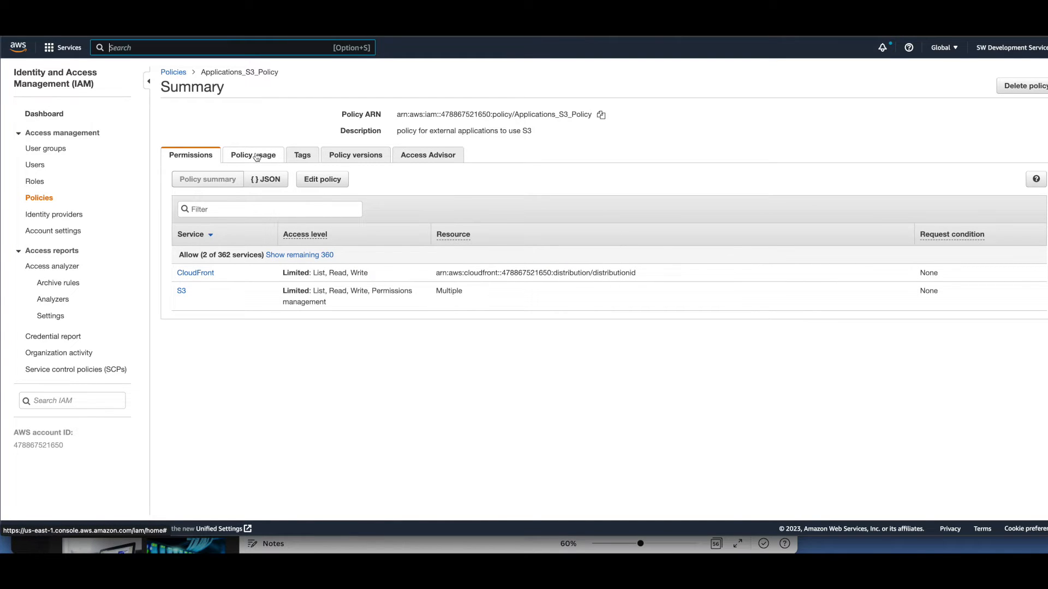
pyautogui.click(257, 157)
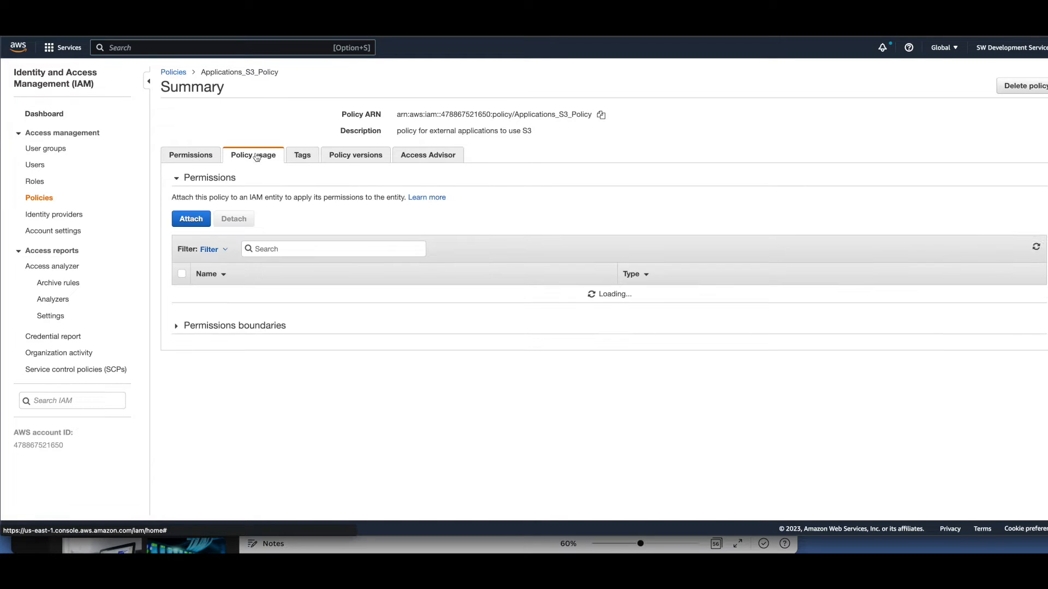
pyautogui.click(198, 157)
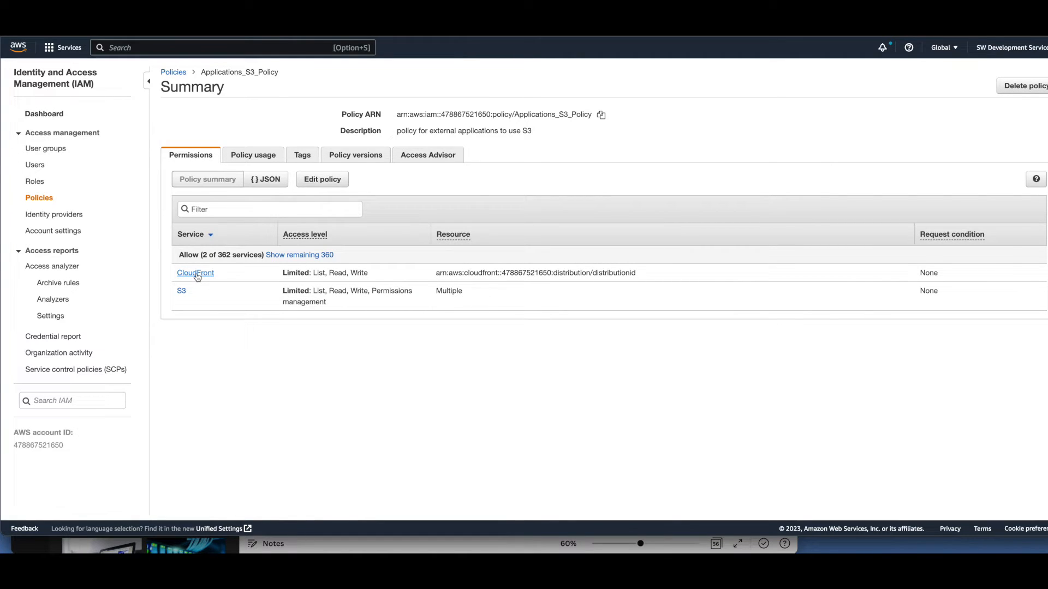
pyautogui.click(281, 254)
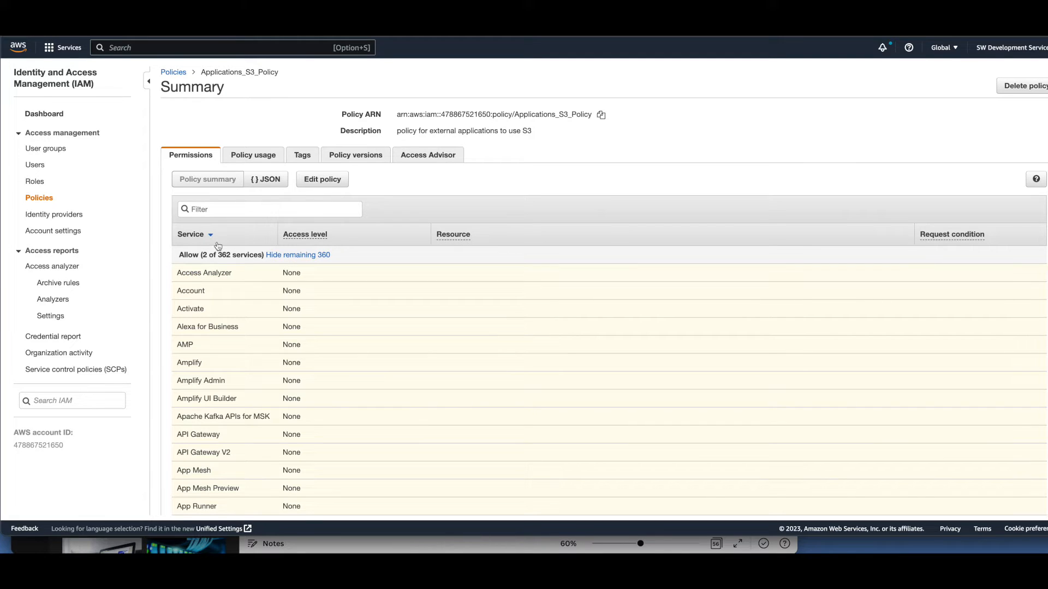
pyautogui.click(328, 255)
# Open Applications_S3_Policy for editing in JSON form and look over its version and overall structure.
pyautogui.click(323, 179)
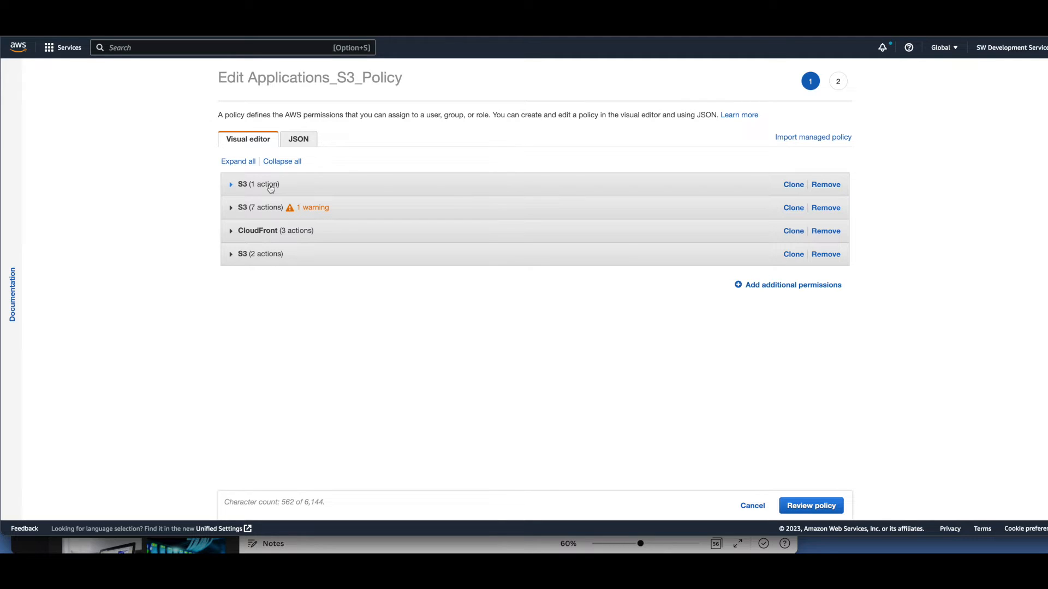
pyautogui.click(296, 142)
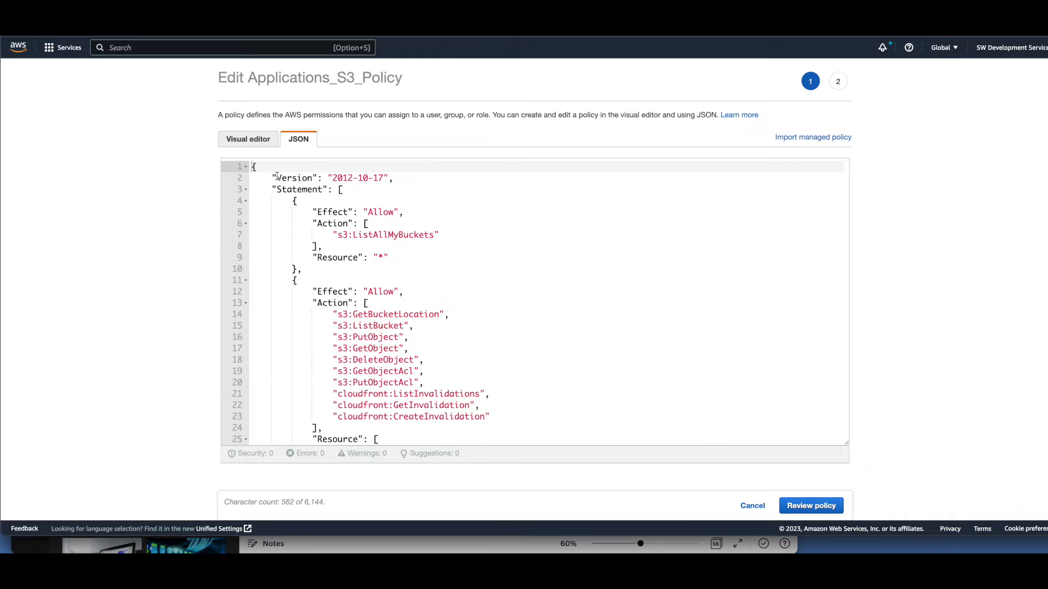
pyautogui.moveTo(276, 177); pyautogui.dragTo(315, 177)
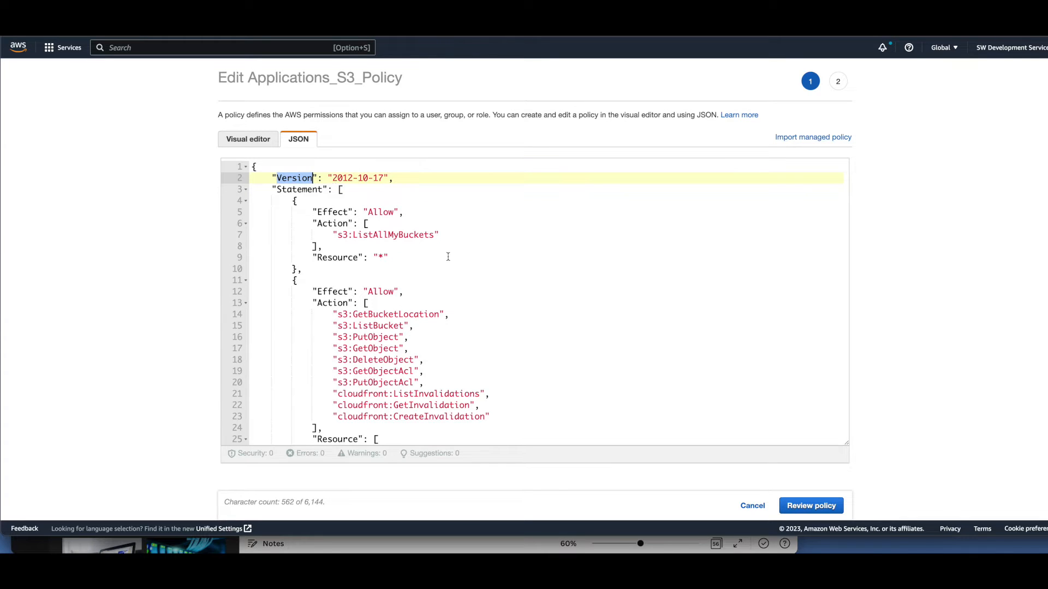
pyautogui.scroll(-5, 461, 255)
pyautogui.scroll(5, 475, 257)
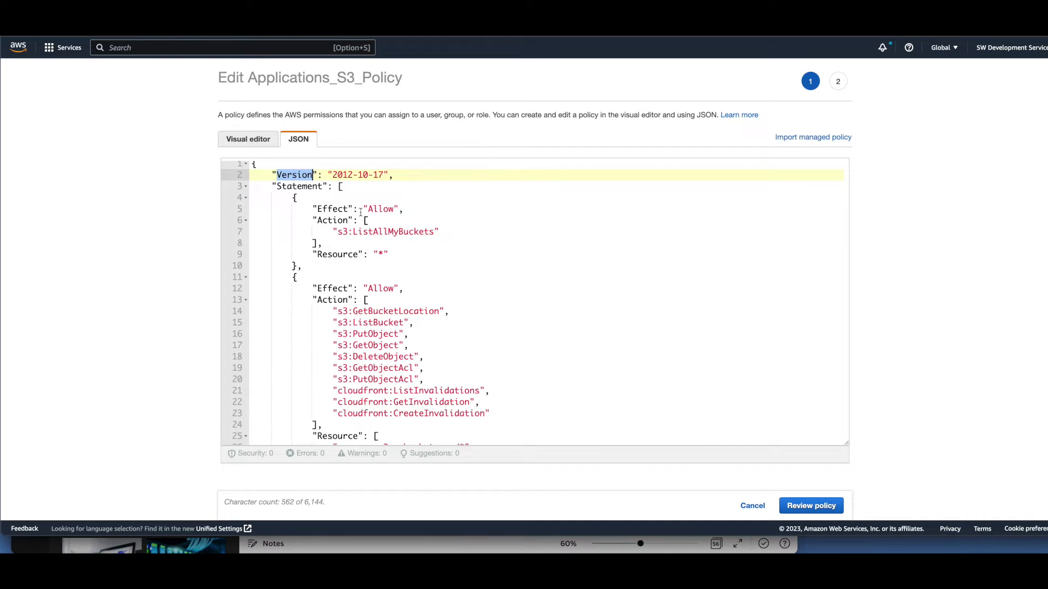
# Examine the first policy statement's Allow effect, s3:ListAllMyBuckets action and wildcard resource.
pyautogui.moveTo(366, 208); pyautogui.dragTo(396, 209)
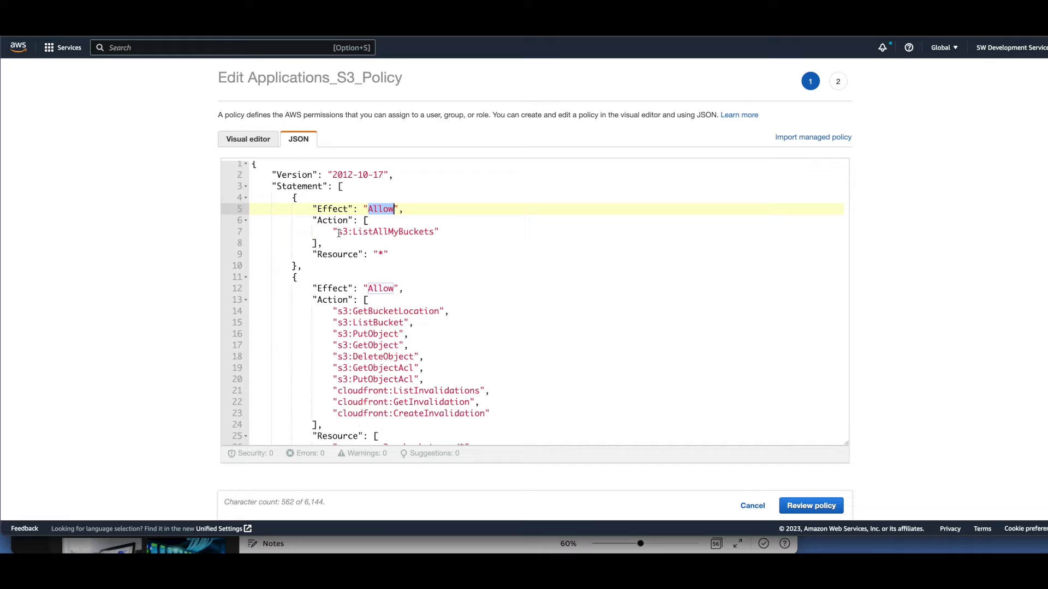
pyautogui.moveTo(336, 232); pyautogui.dragTo(347, 232)
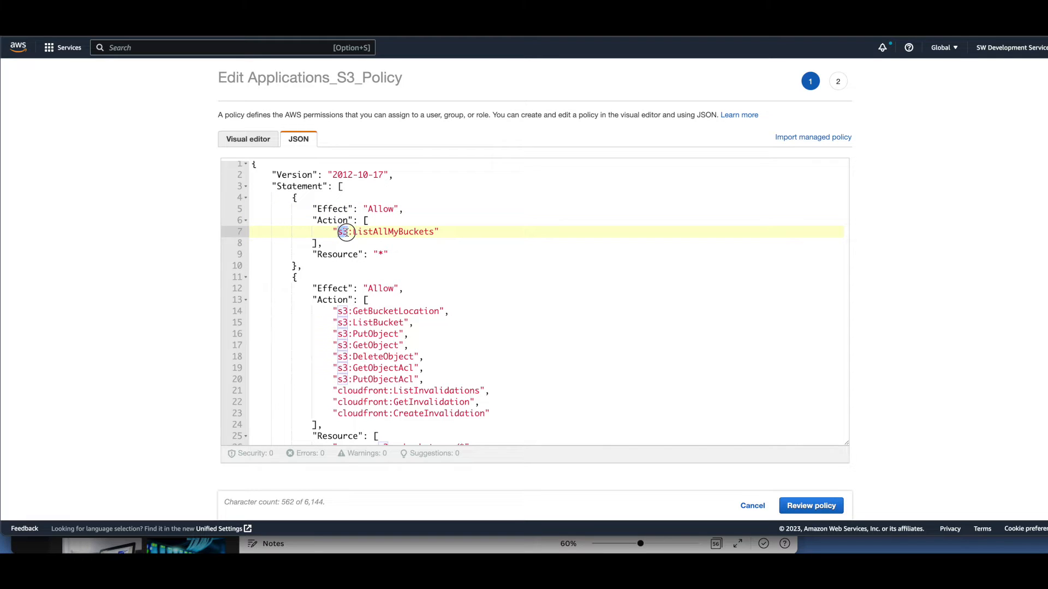
pyautogui.moveTo(353, 232); pyautogui.dragTo(433, 232)
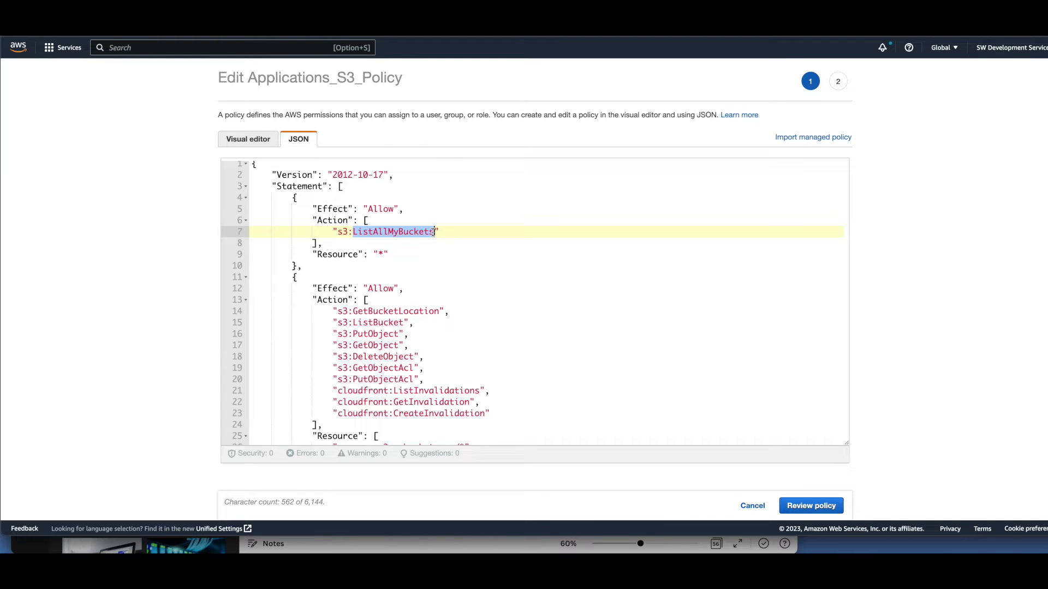
pyautogui.click(353, 232)
pyautogui.click(385, 251)
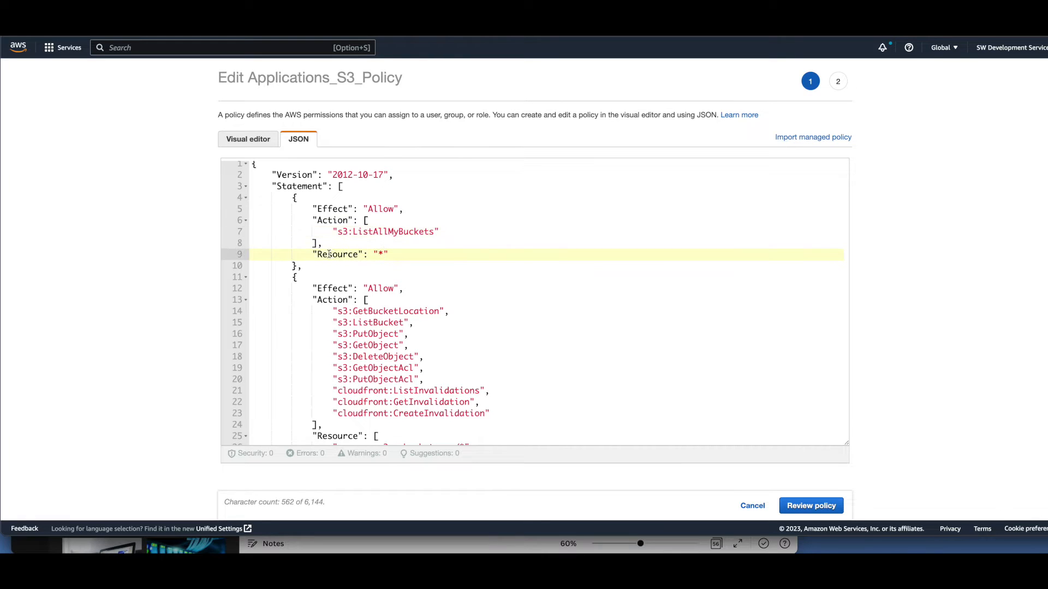
pyautogui.moveTo(318, 254); pyautogui.dragTo(359, 255)
pyautogui.click(383, 252)
# Examine the S3 actions in the second policy statement, from GetBucketLocation through PutObjectAcl.
pyautogui.scroll(-3, 414, 265)
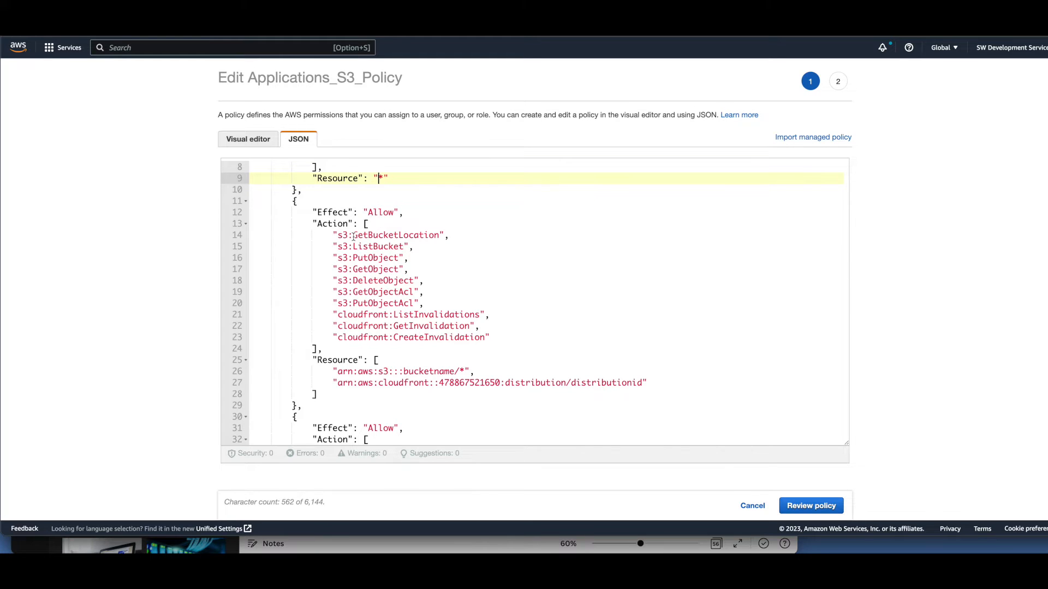
pyautogui.moveTo(353, 236); pyautogui.dragTo(440, 235)
pyautogui.moveTo(354, 247); pyautogui.dragTo(398, 257)
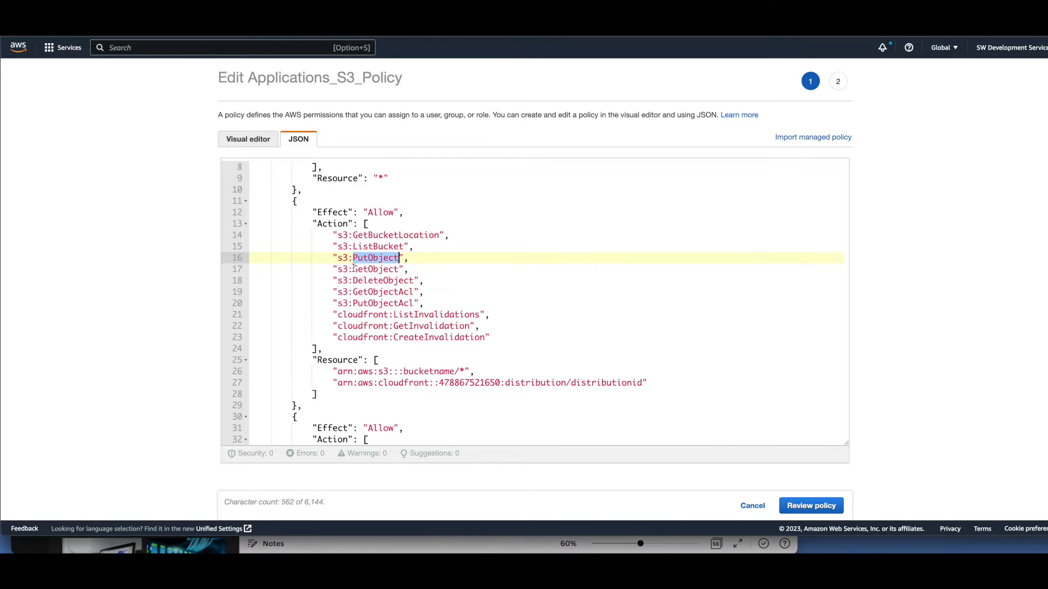
pyautogui.moveTo(353, 269); pyautogui.dragTo(398, 269)
pyautogui.click(399, 270)
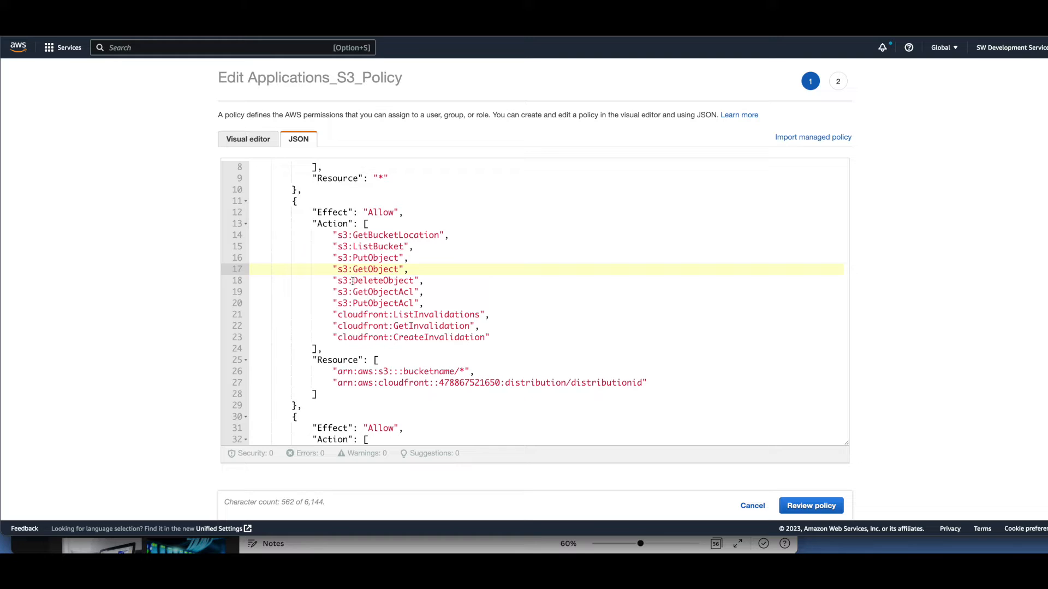
pyautogui.moveTo(353, 280); pyautogui.dragTo(415, 280)
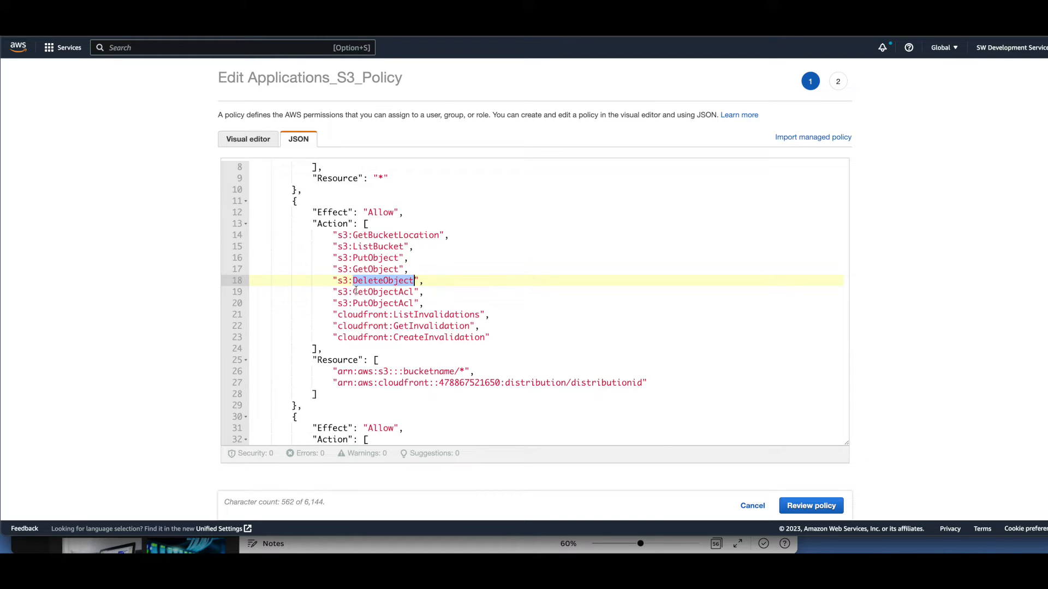
pyautogui.moveTo(353, 292); pyautogui.dragTo(415, 292)
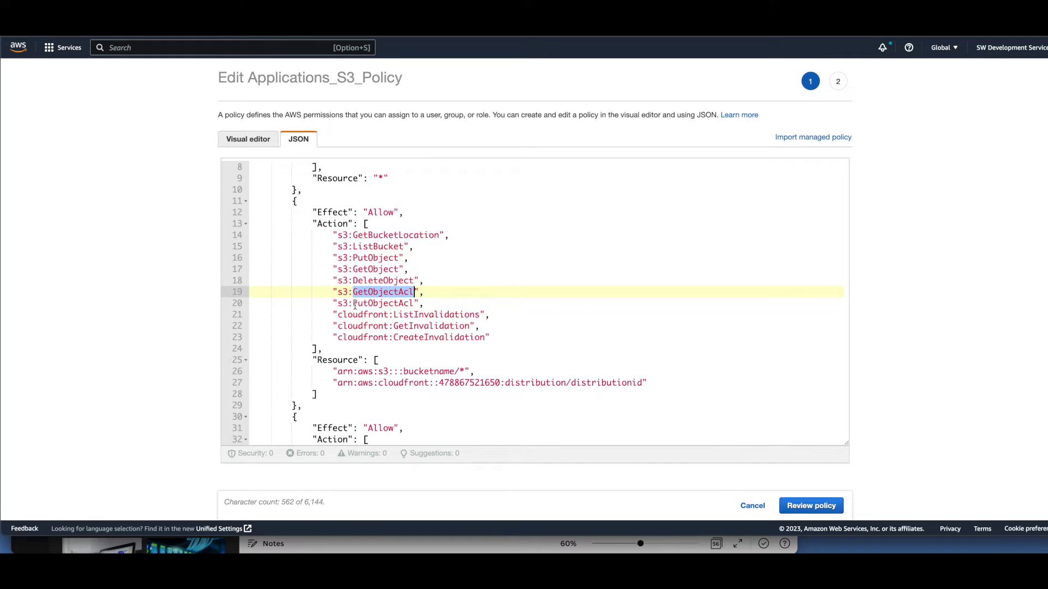
pyautogui.moveTo(353, 303); pyautogui.dragTo(416, 304)
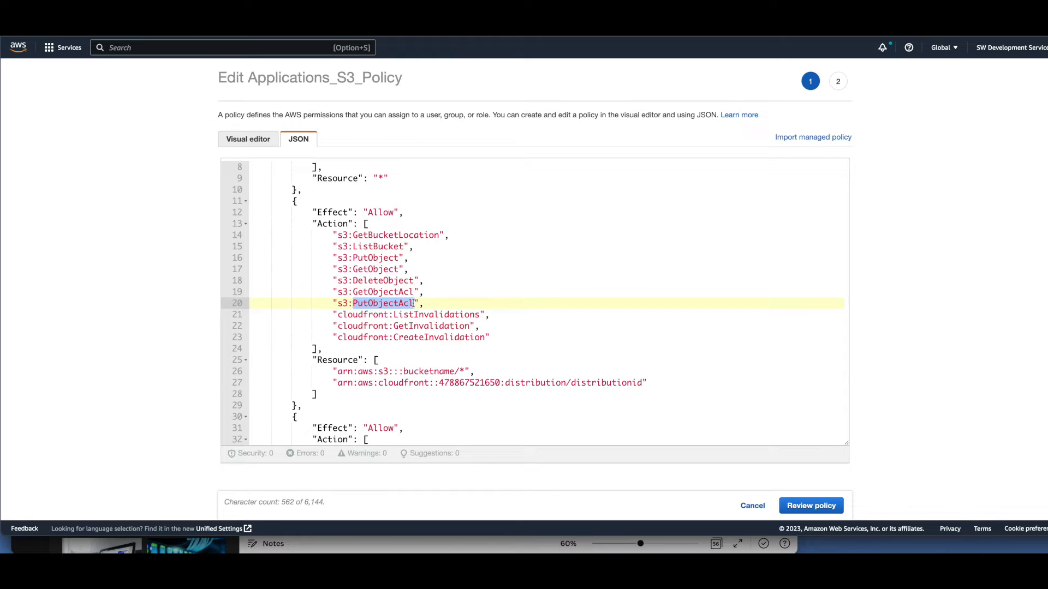
pyautogui.scroll(-1, 382, 306)
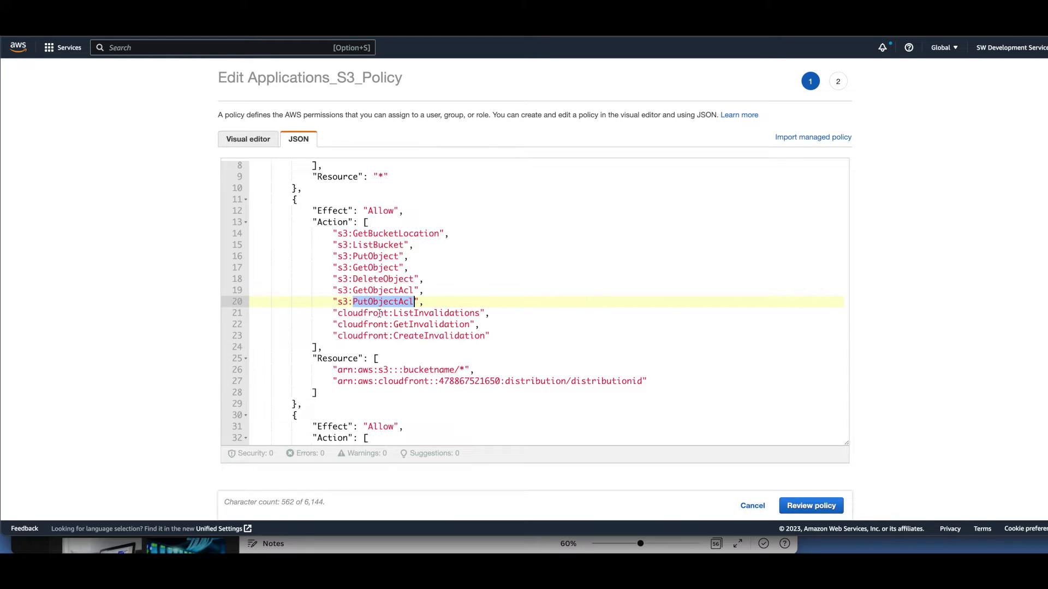
# Examine the second statement's CloudFront invalidation actions and the bucket name in its S3 resource ARN.
pyautogui.moveTo(394, 324); pyautogui.dragTo(469, 324)
pyautogui.click(424, 336)
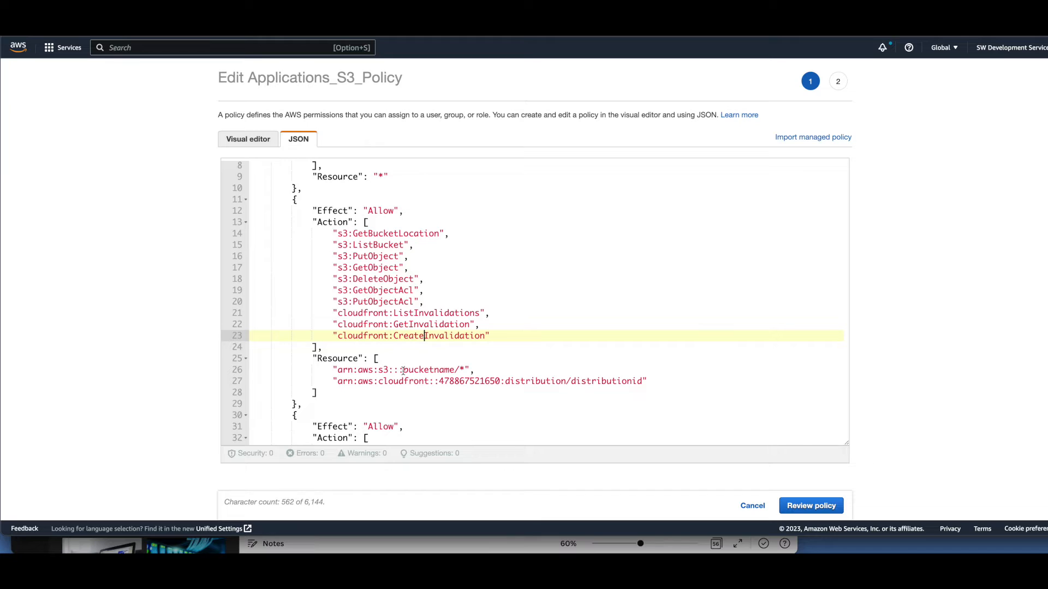
pyautogui.moveTo(465, 370); pyautogui.dragTo(404, 369)
pyautogui.click(443, 370)
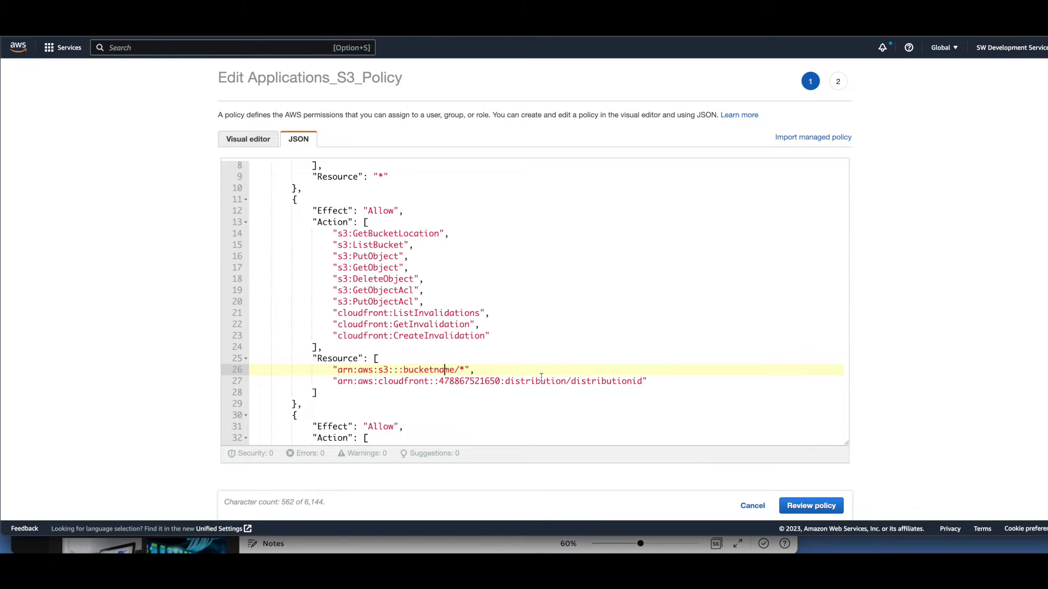
# Review the last statement against the rest of the policy JSON, and leave the policy editor without saving.
pyautogui.scroll(-4, 516, 360)
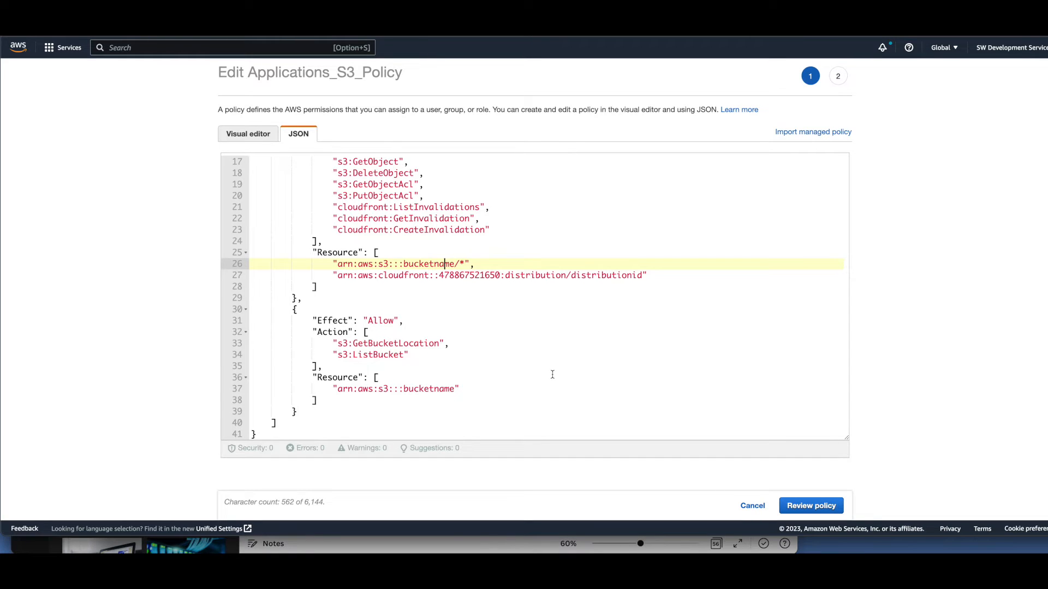
pyautogui.scroll(5, 552, 374)
pyautogui.scroll(1, 552, 374)
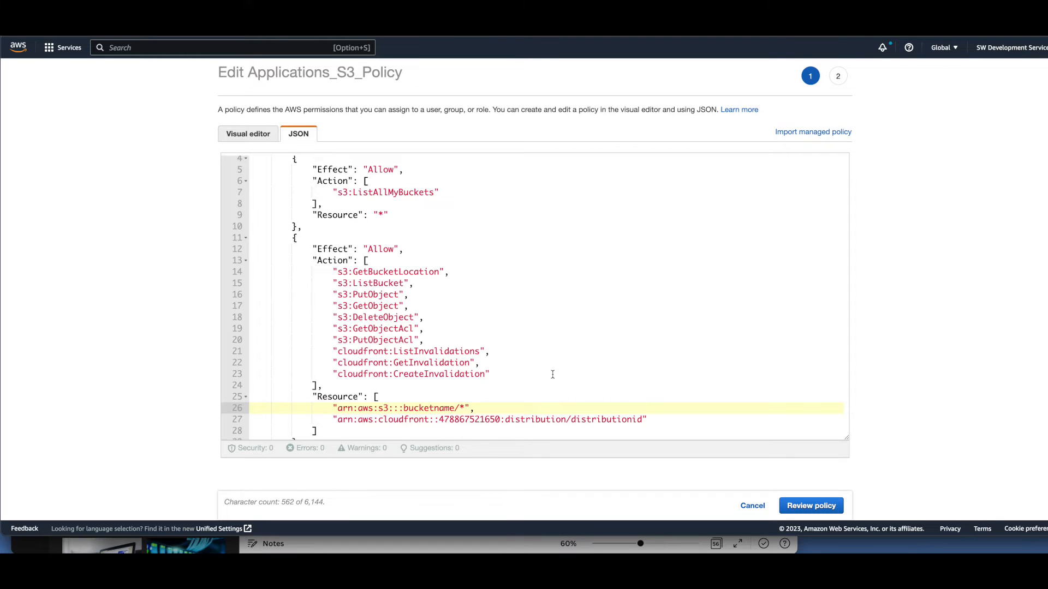
pyautogui.scroll(-5, 580, 295)
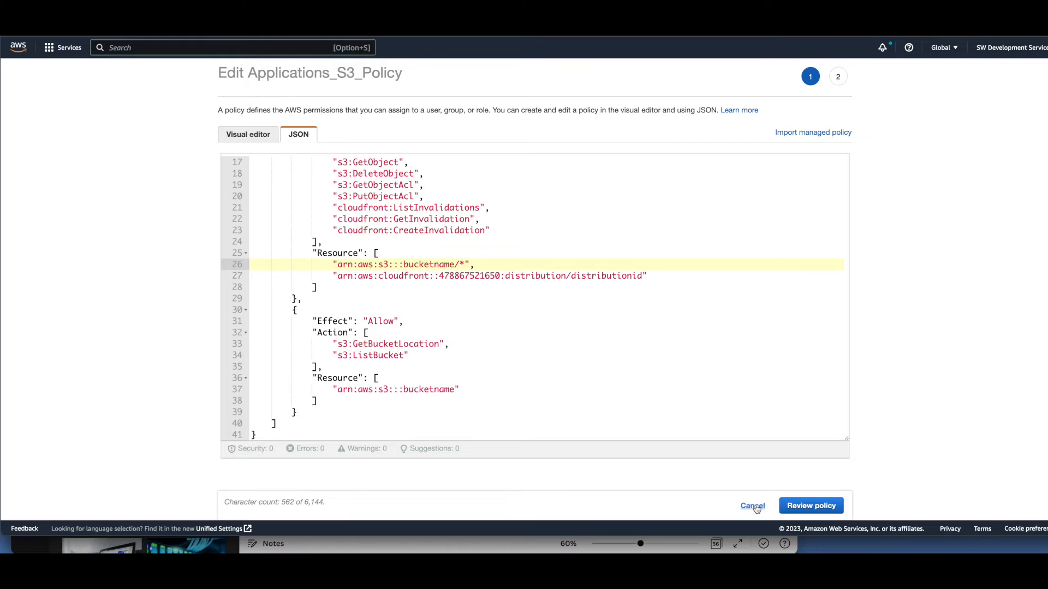
pyautogui.click(755, 507)
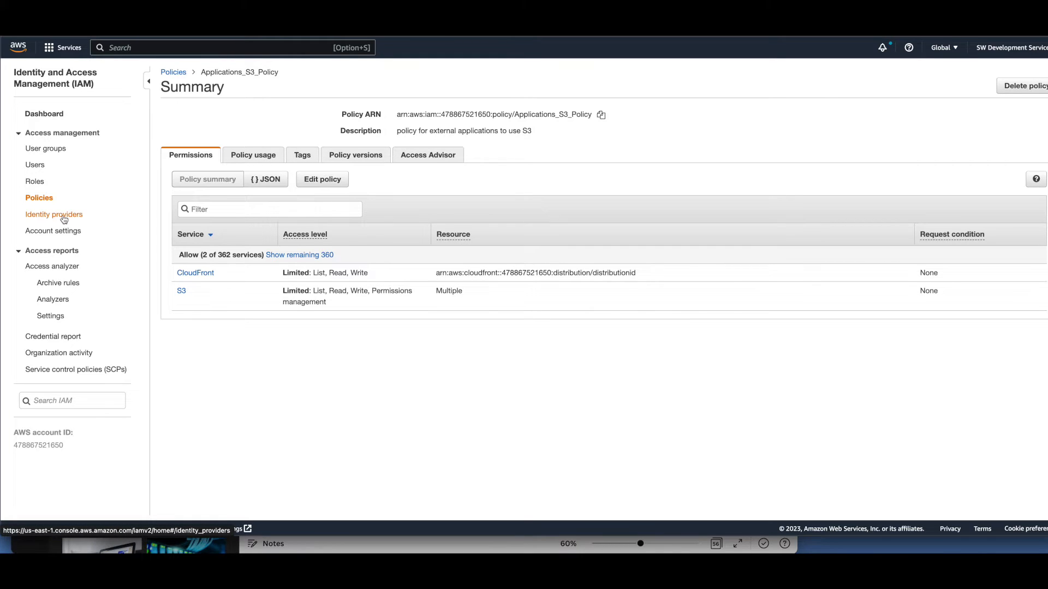
# Start a new IAM user named craftcms-applications with Access key - Programmatic access and continue to its permissions.
pyautogui.click(35, 183)
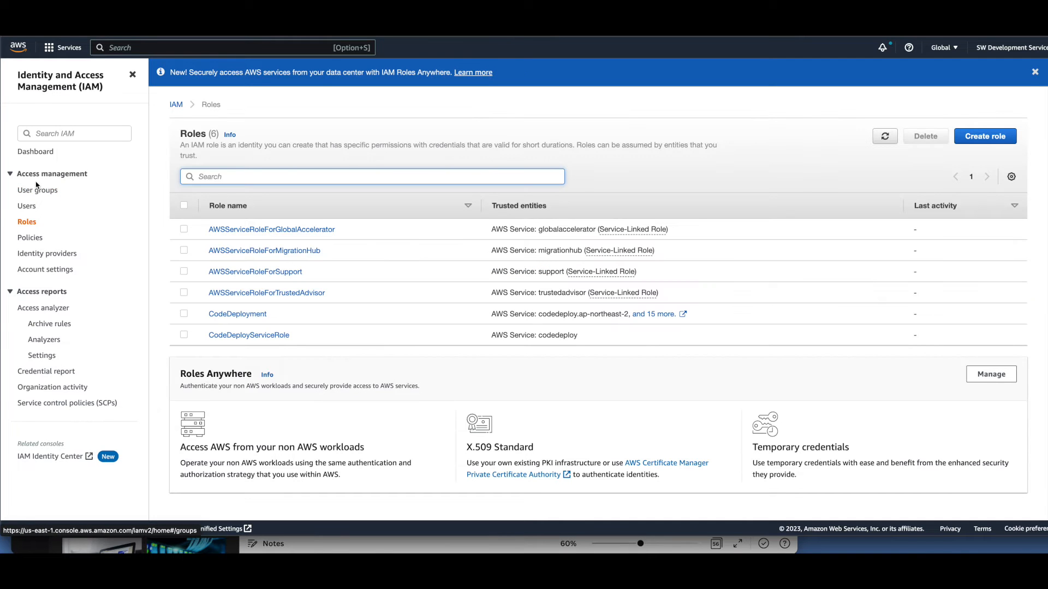
pyautogui.click(26, 206)
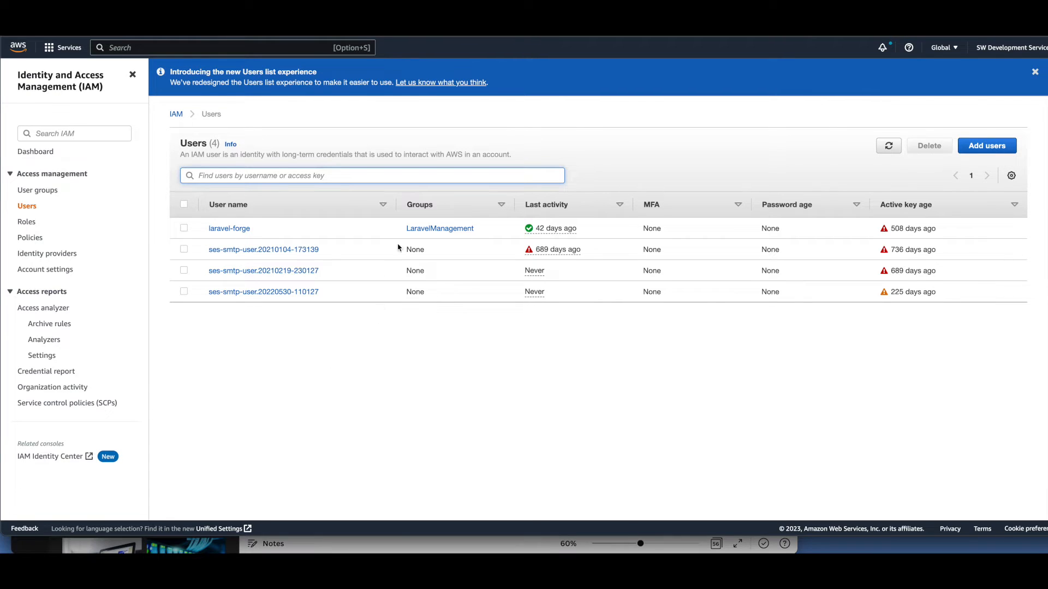
pyautogui.click(700, 170)
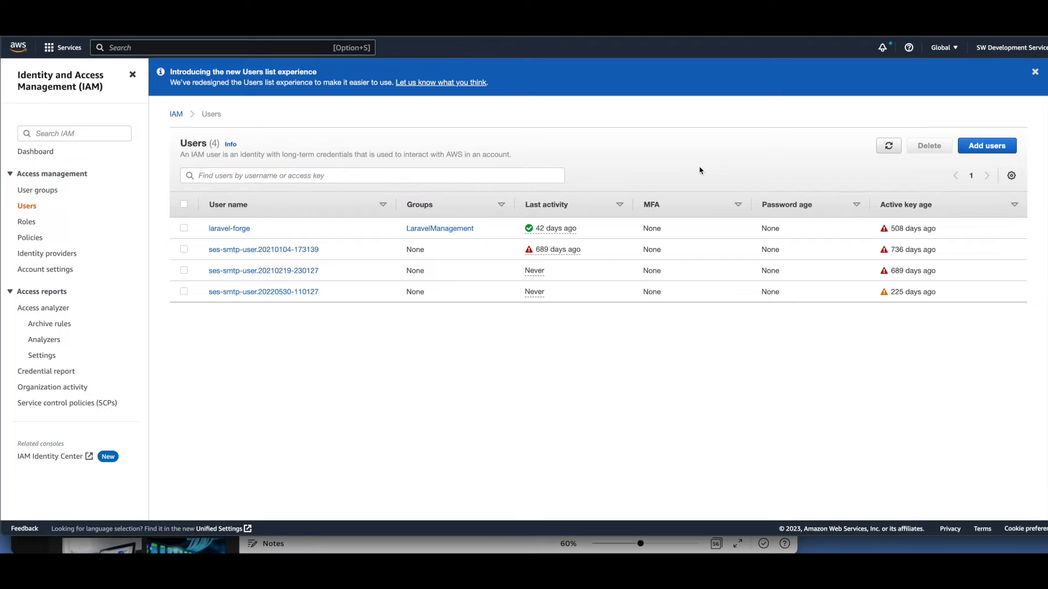
pyautogui.click(989, 149)
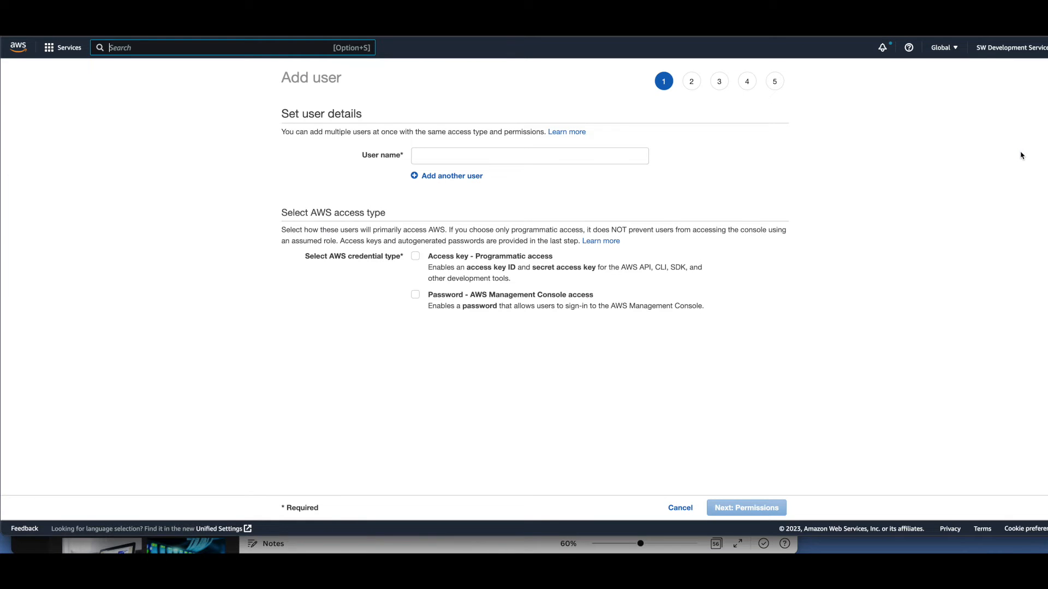
pyautogui.click(458, 163)
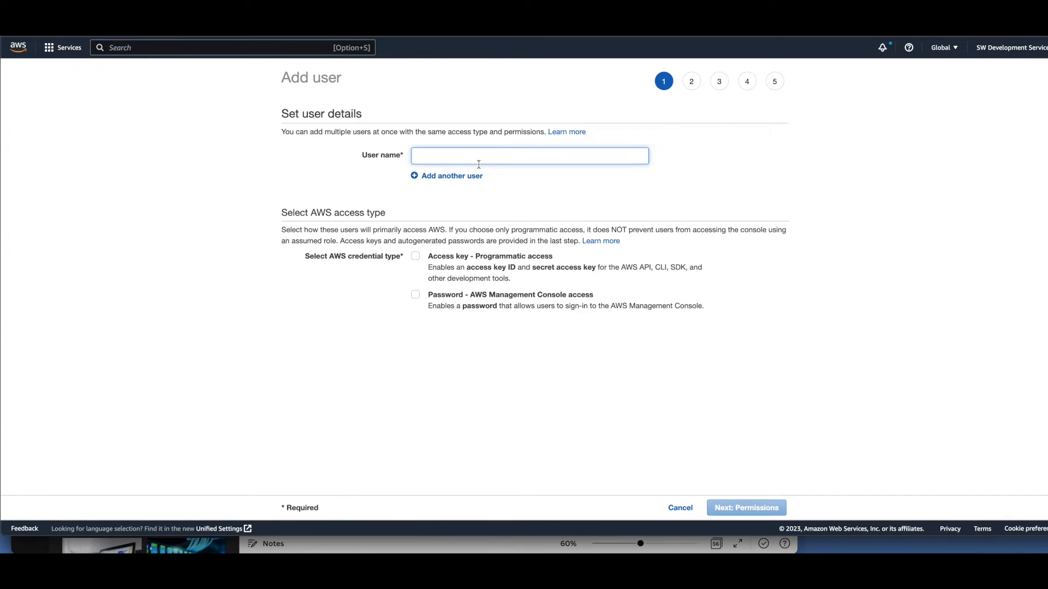
pyautogui.write('craft')
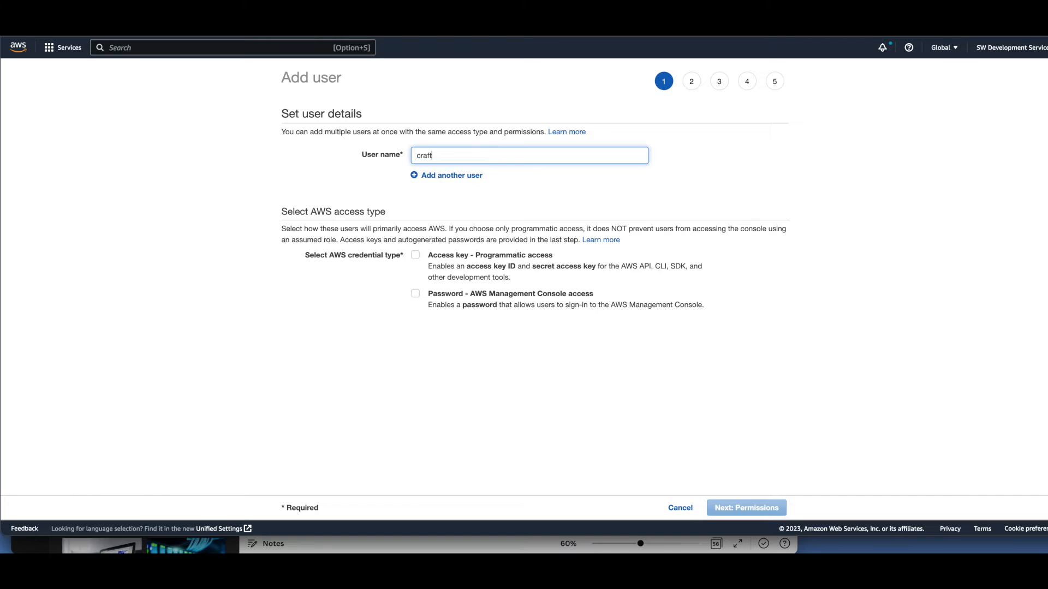
pyautogui.write('-applications')
pyautogui.click(431, 157)
pyautogui.write('cms')
pyautogui.click(415, 256)
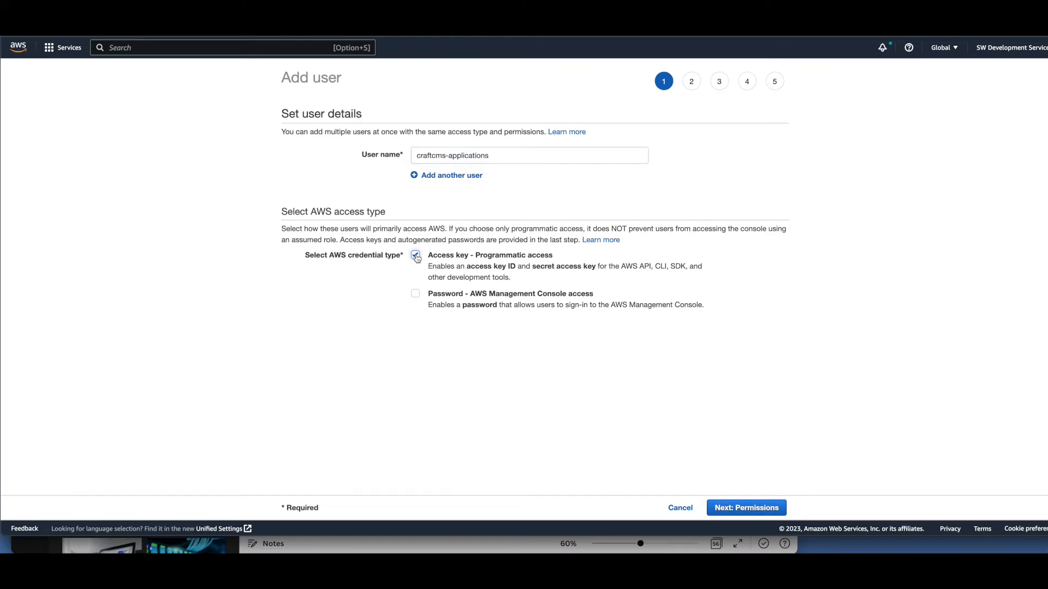
pyautogui.click(739, 509)
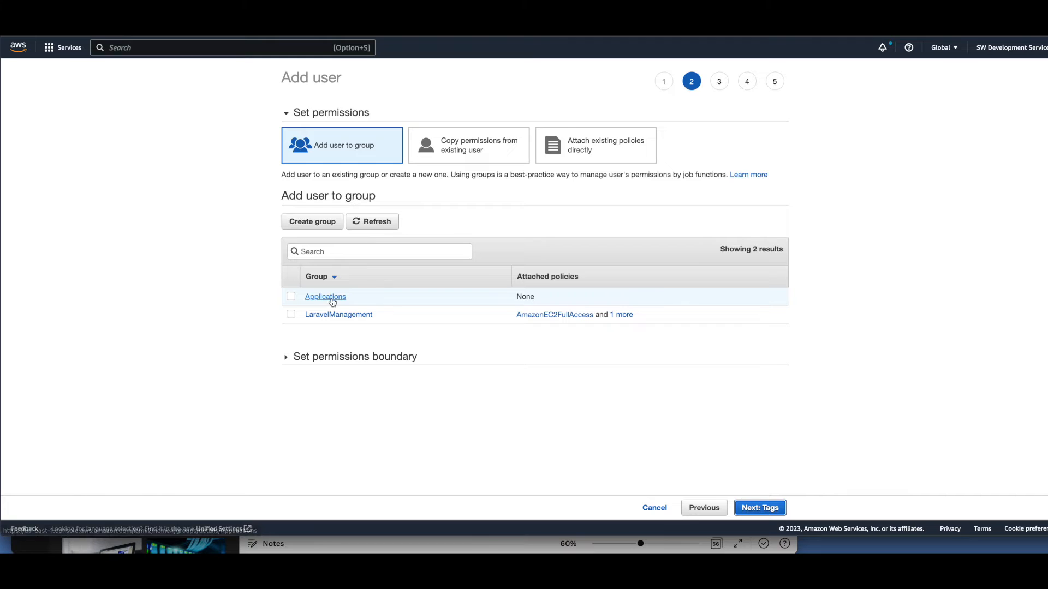
# Add the new user to the Applications group and create it without tags.
pyautogui.click(291, 298)
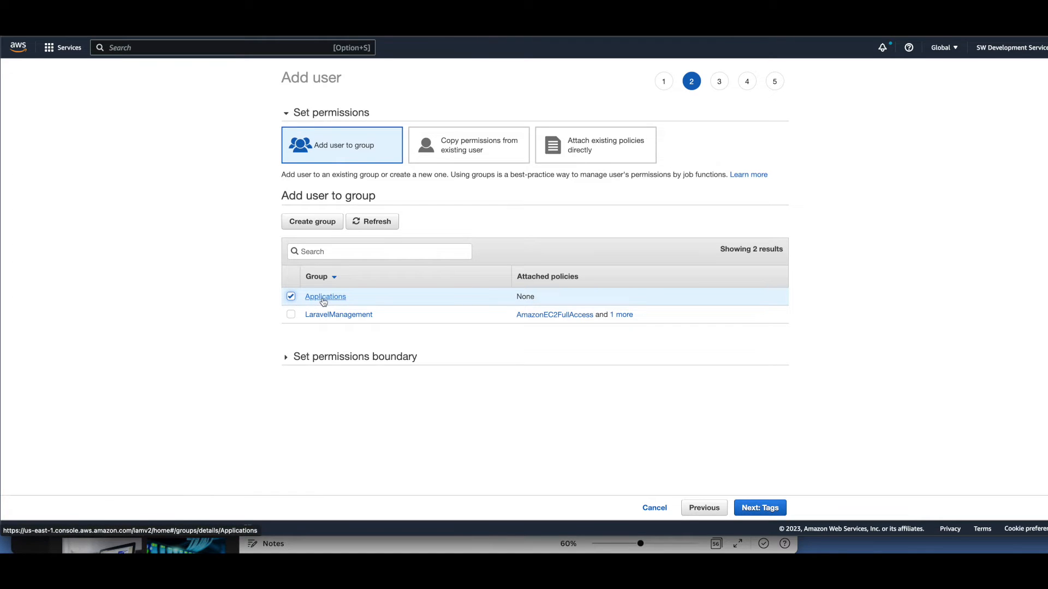
pyautogui.click(757, 507)
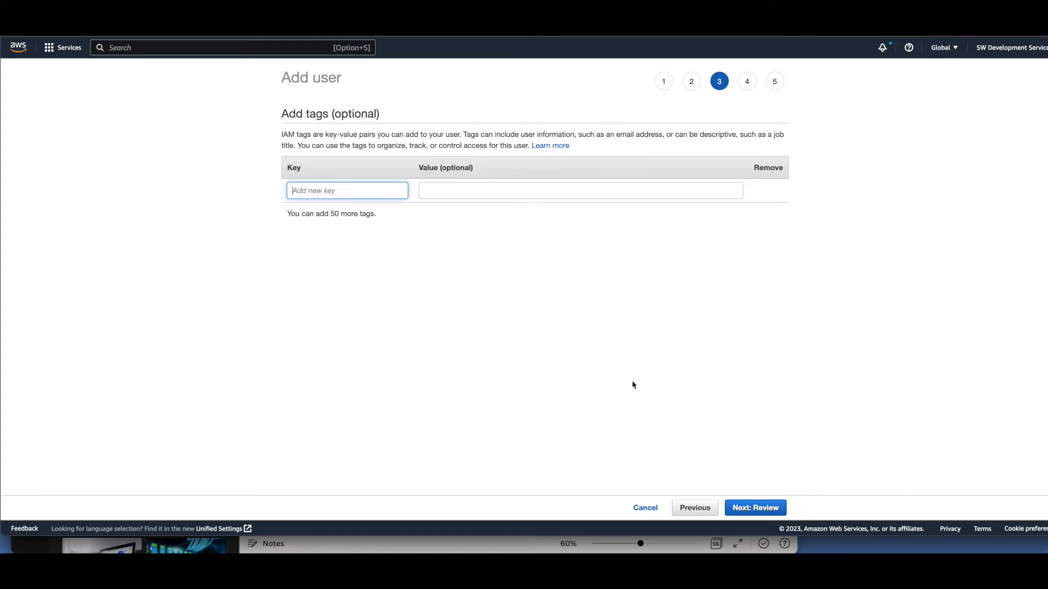
pyautogui.click(747, 509)
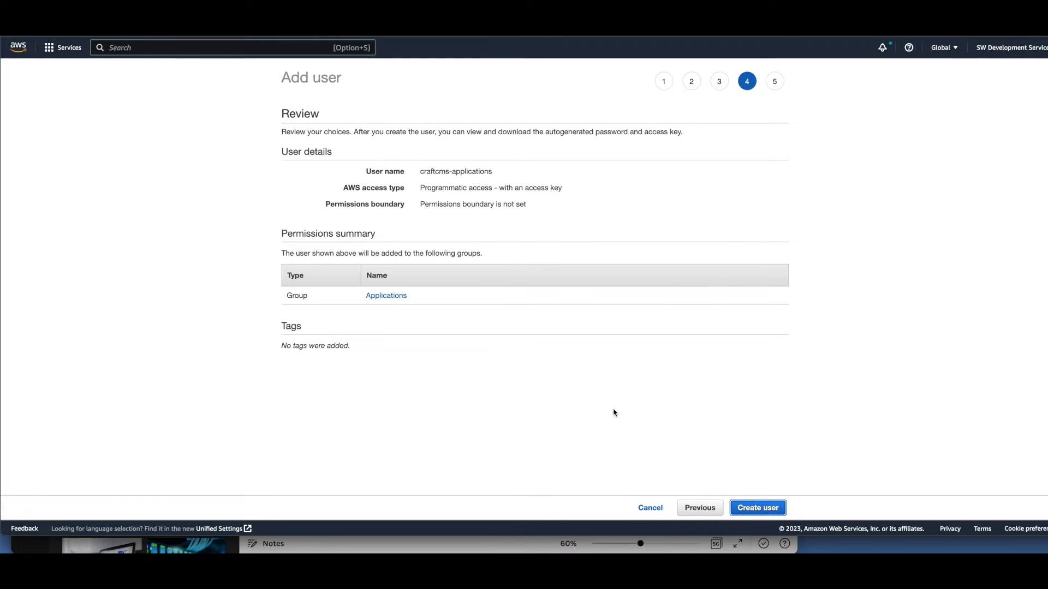
pyautogui.click(756, 508)
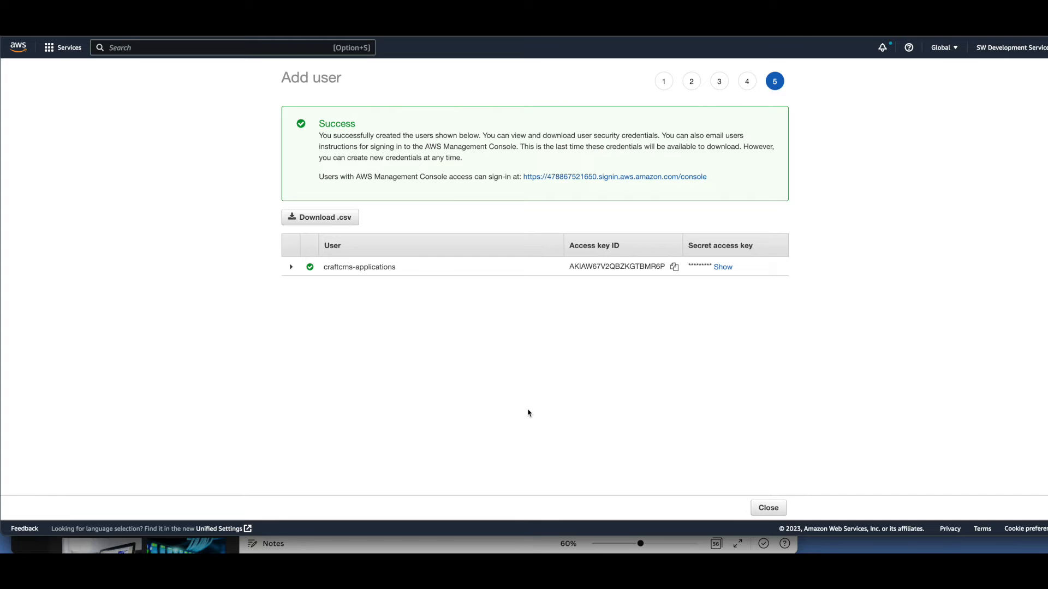
# Download the new user's credentials as a CSV file and open the IAM roles list.
pyautogui.click(337, 221)
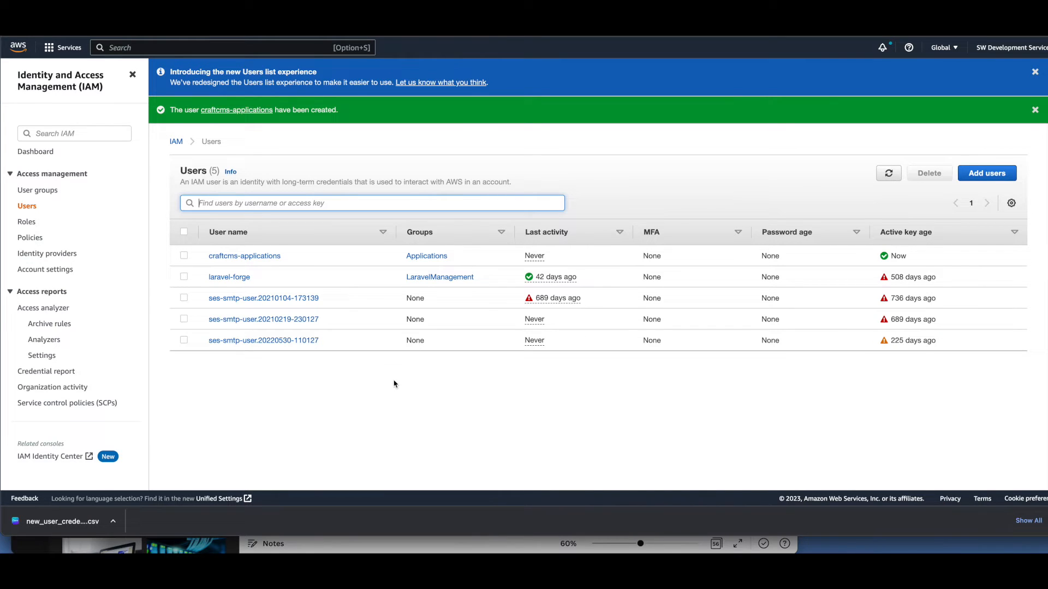
pyautogui.click(27, 221)
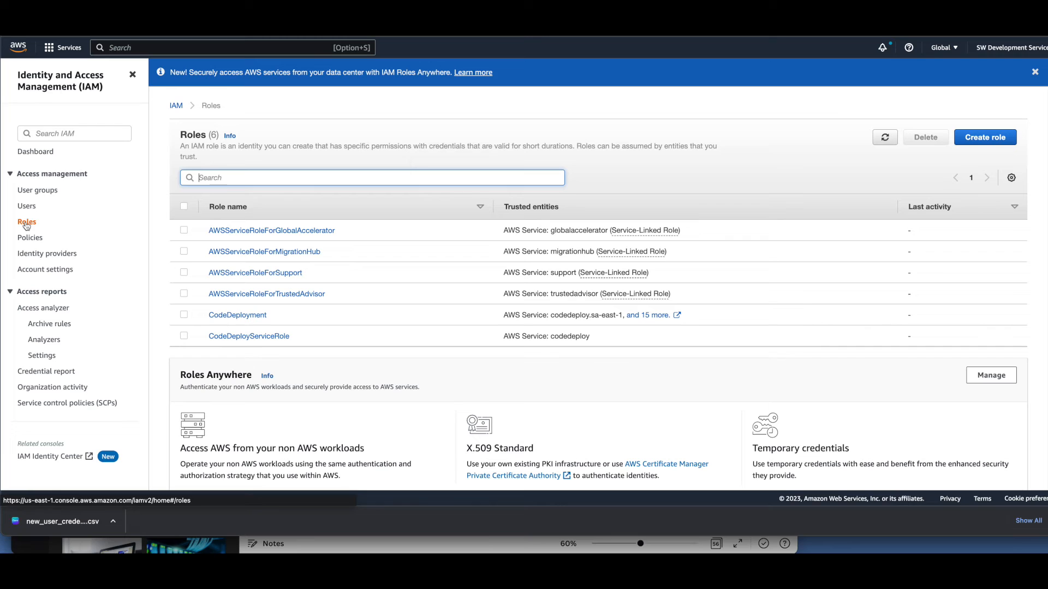
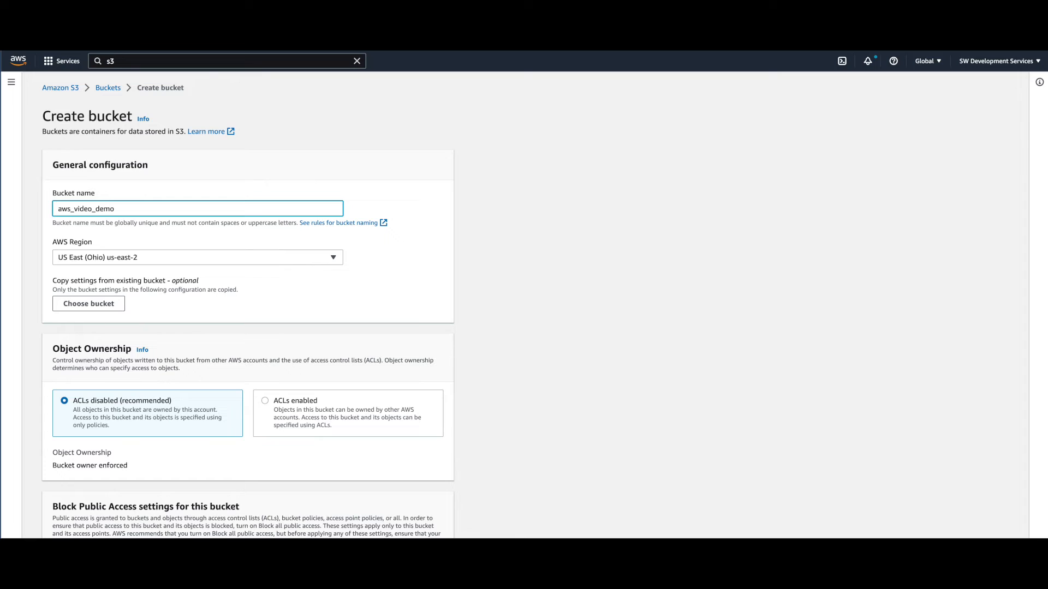
# Choose US East (Ohio) us-east-2 as the new bucket's AWS Region and review its object ownership options.
pyautogui.click(161, 263)
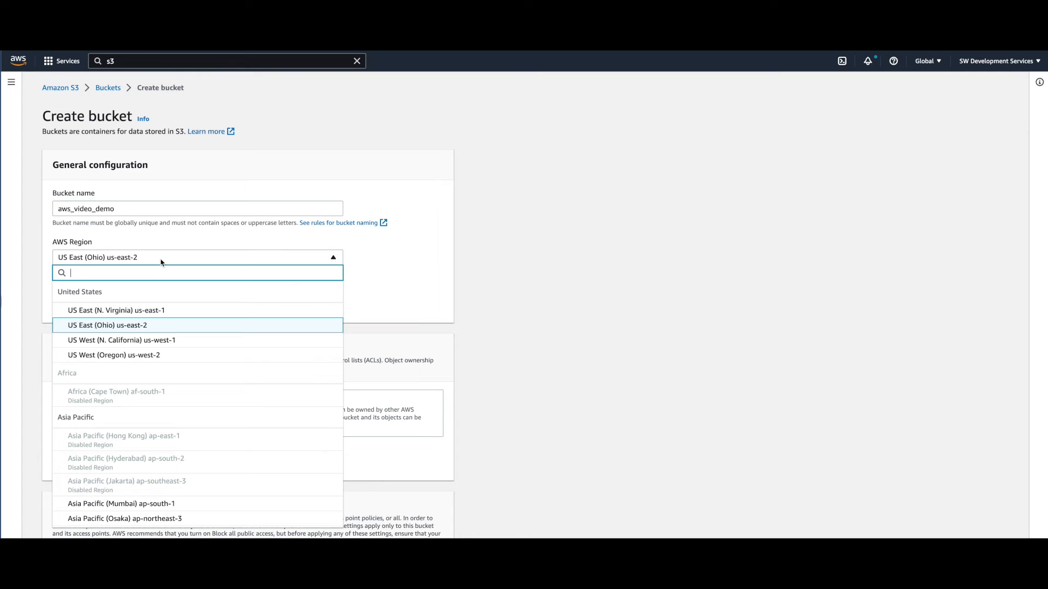
pyautogui.click(129, 323)
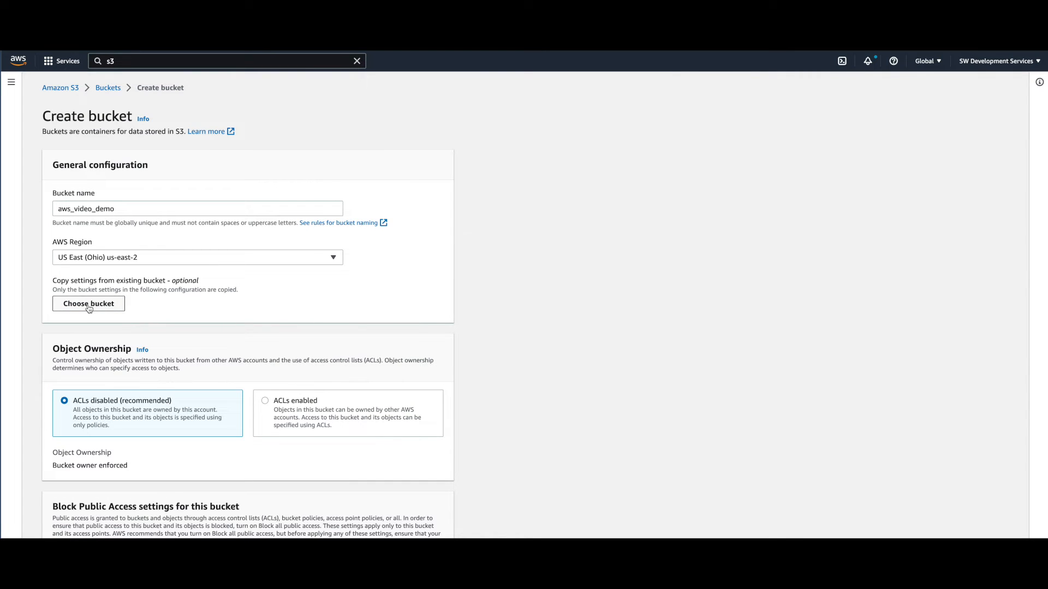
pyautogui.scroll(-1, 208, 297)
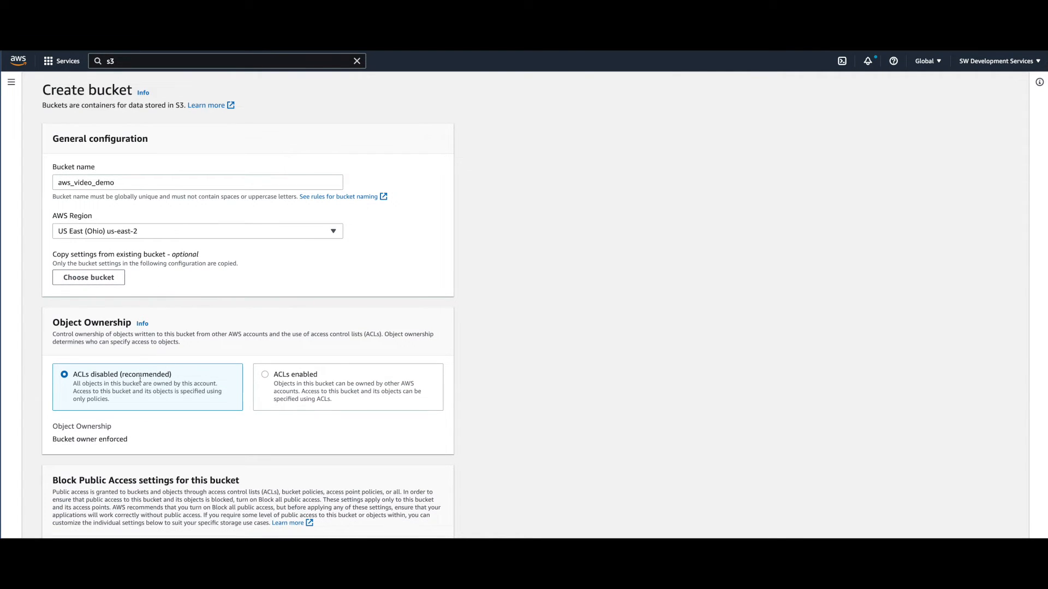
pyautogui.scroll(-1, 176, 327)
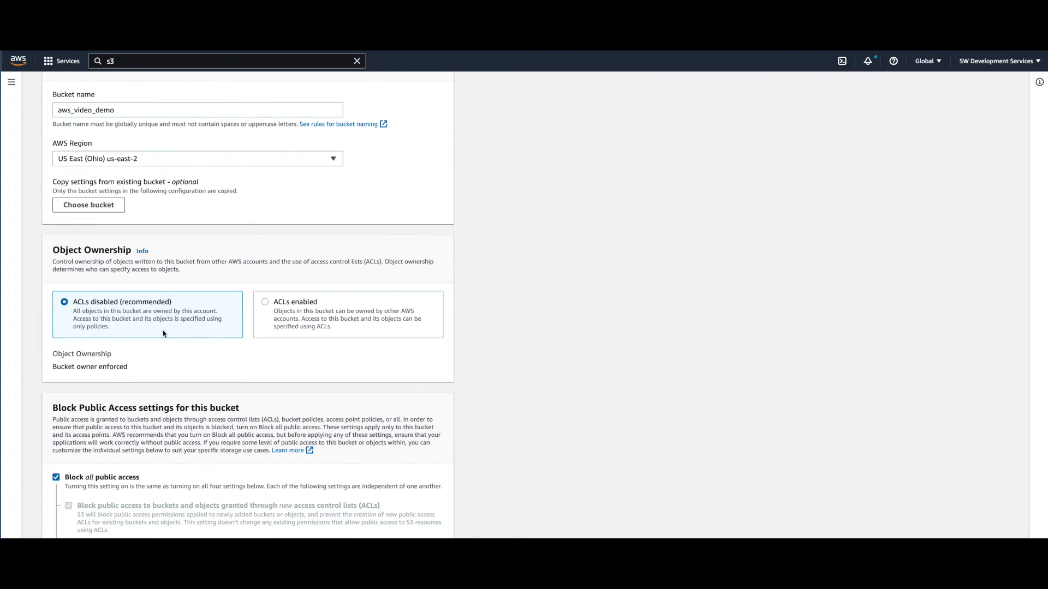
pyautogui.scroll(-1, 136, 342)
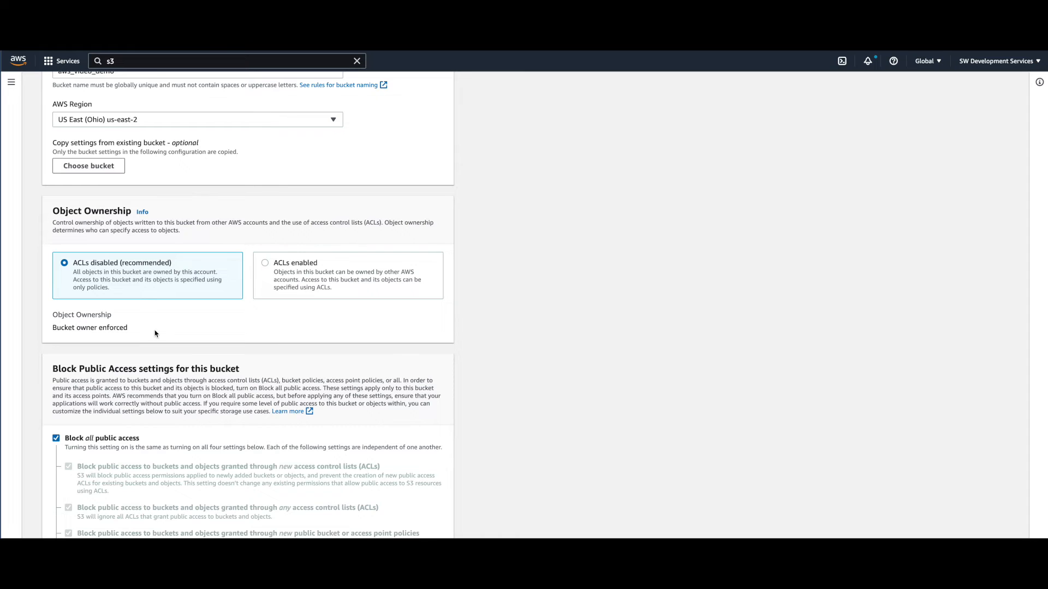
# Turn off Block all public access for the bucket and acknowledge that it might become public.
pyautogui.scroll(-3, 192, 330)
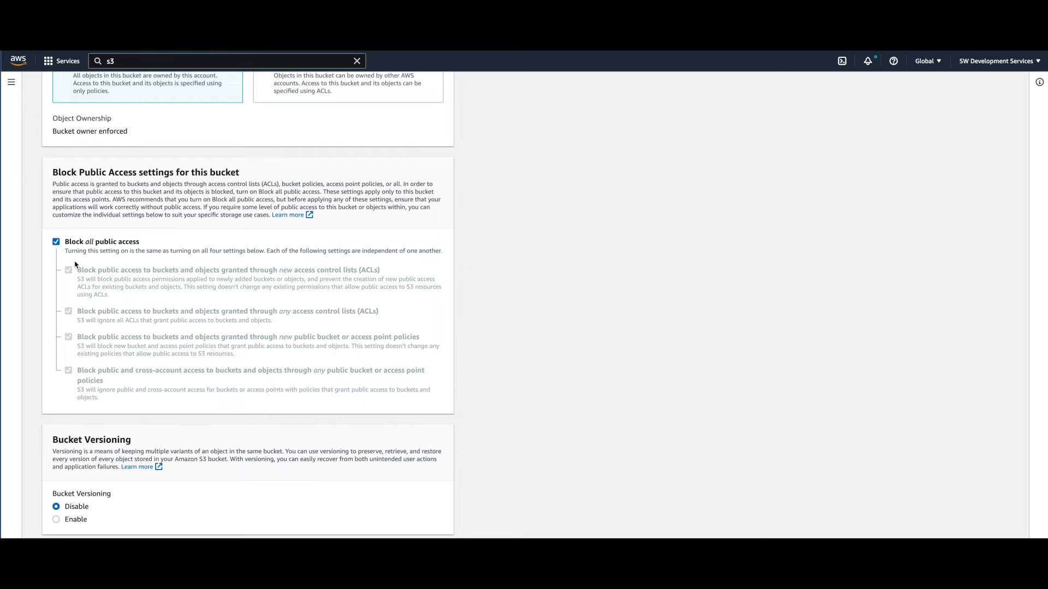
pyautogui.scroll(-2, 105, 264)
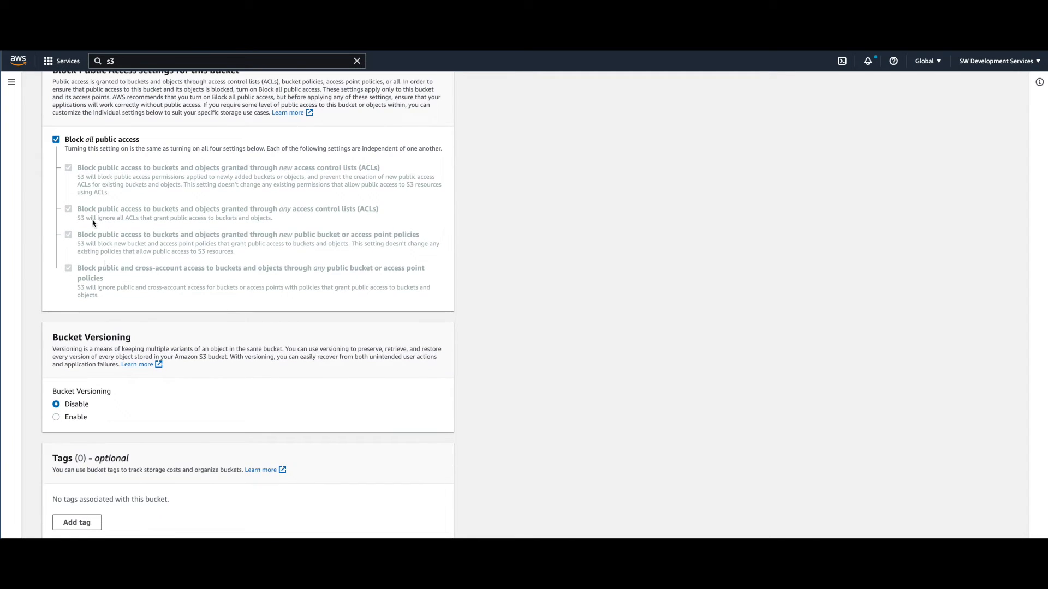
pyautogui.click(56, 141)
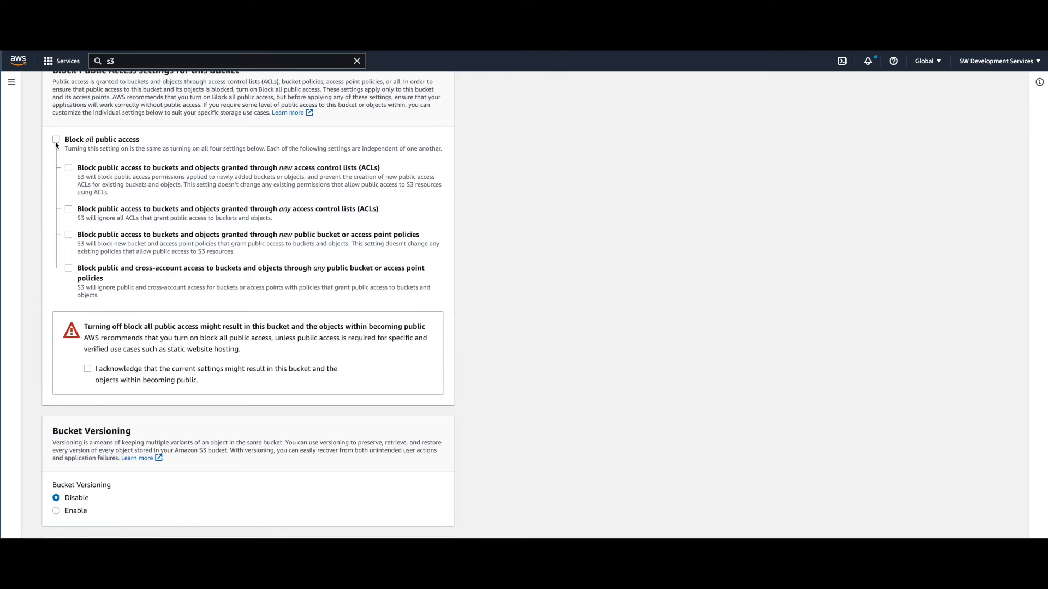
pyautogui.click(88, 369)
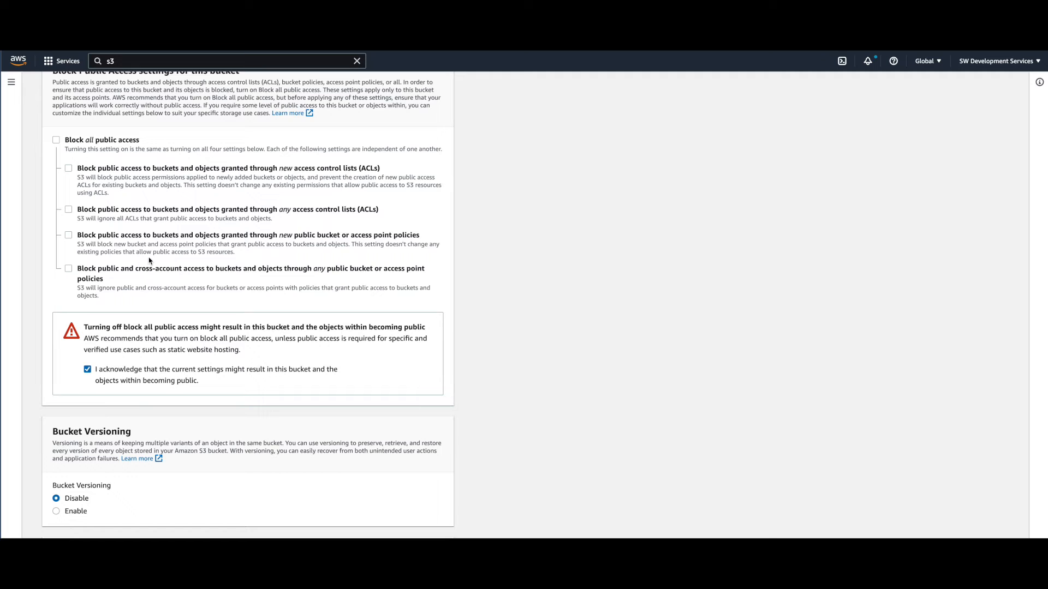
# Recheck the bucket's public access settings and enable Bucket Versioning.
pyautogui.scroll(-3, 170, 262)
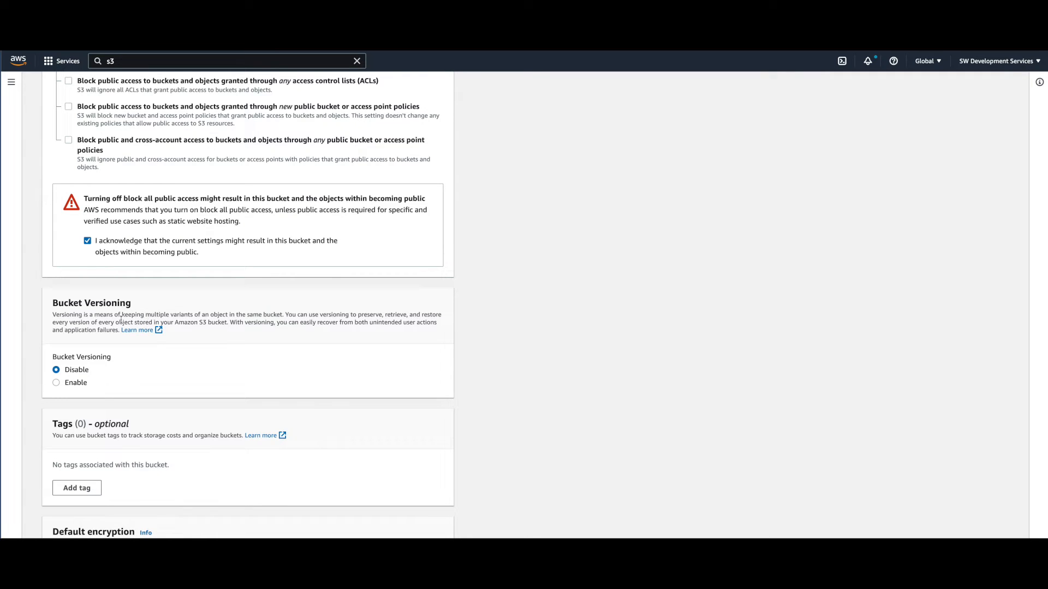
pyautogui.scroll(3, 164, 322)
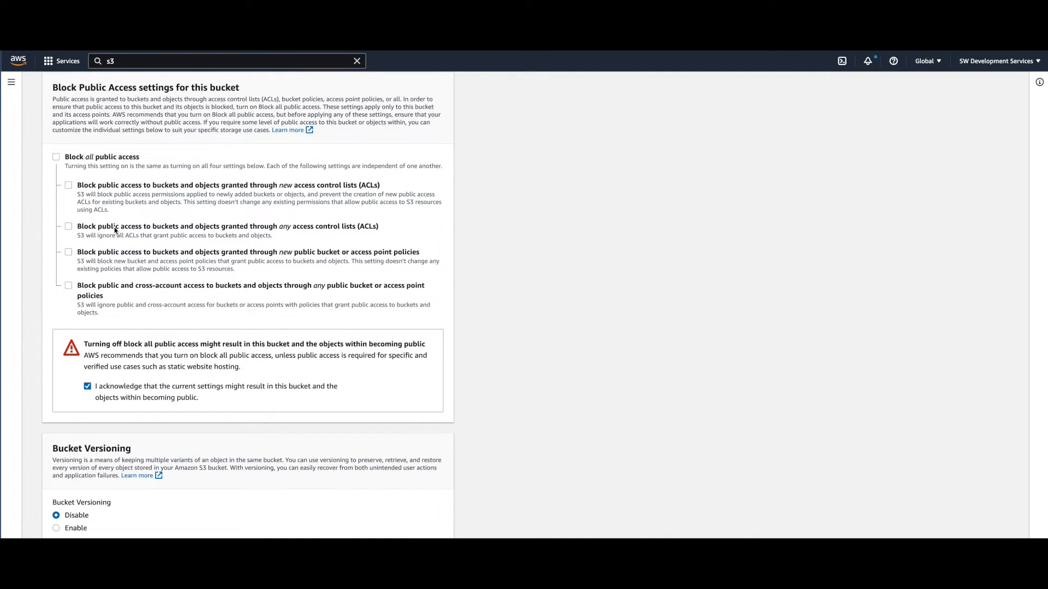
pyautogui.scroll(-1, 114, 230)
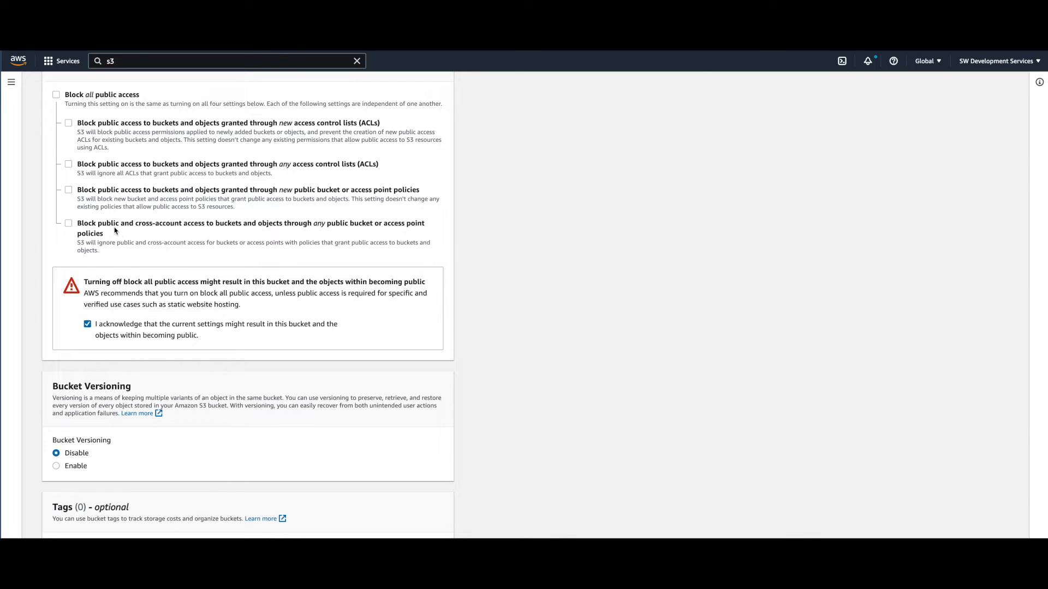
pyautogui.scroll(-1, 130, 256)
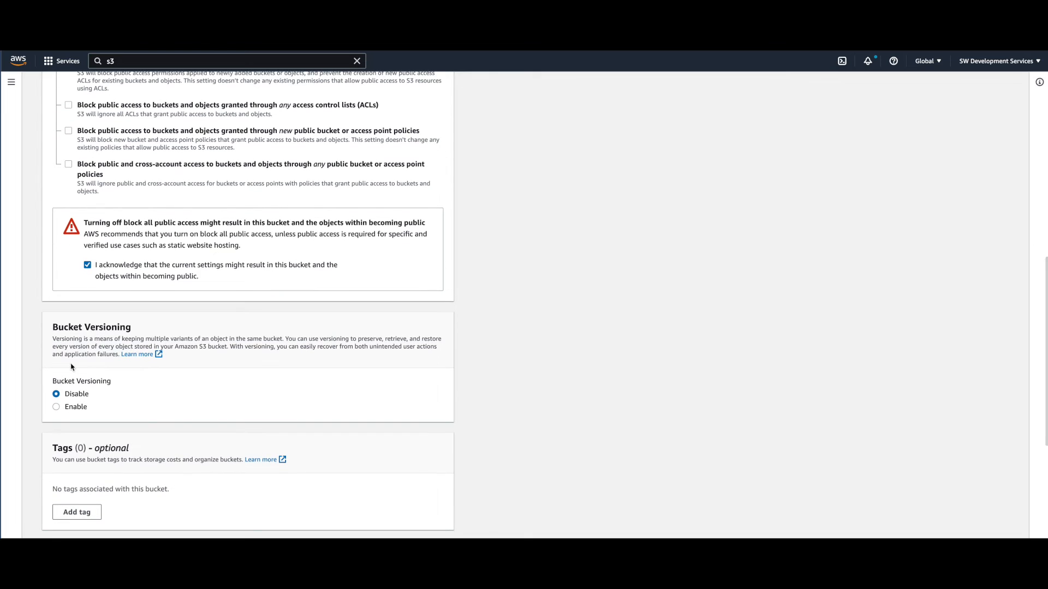
pyautogui.click(56, 408)
# Review the default encryption and advanced Object Lock settings, and try to create the bucket.
pyautogui.scroll(-4, 125, 394)
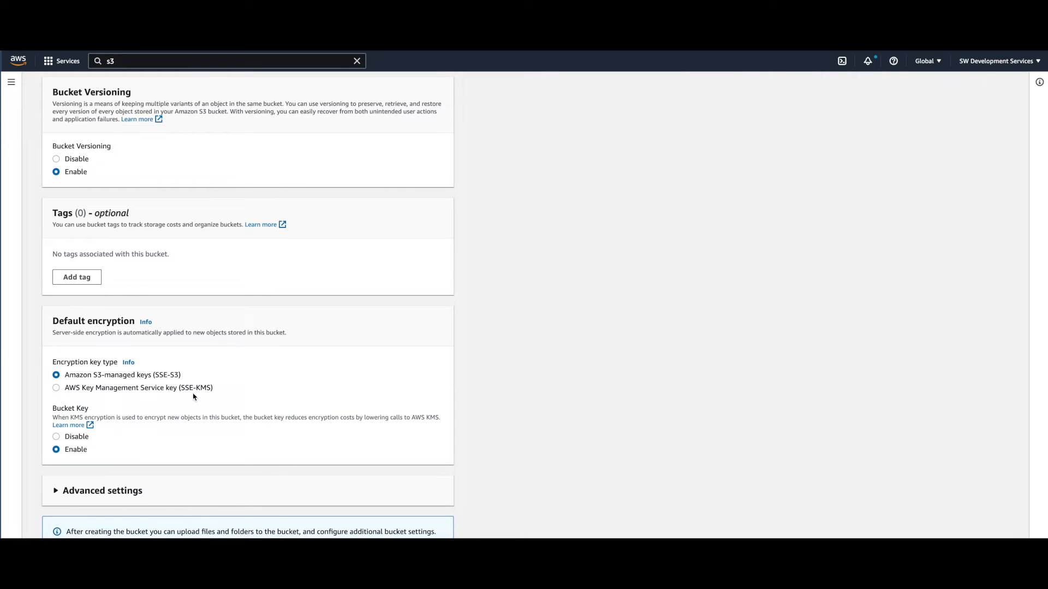
pyautogui.scroll(-1, 239, 383)
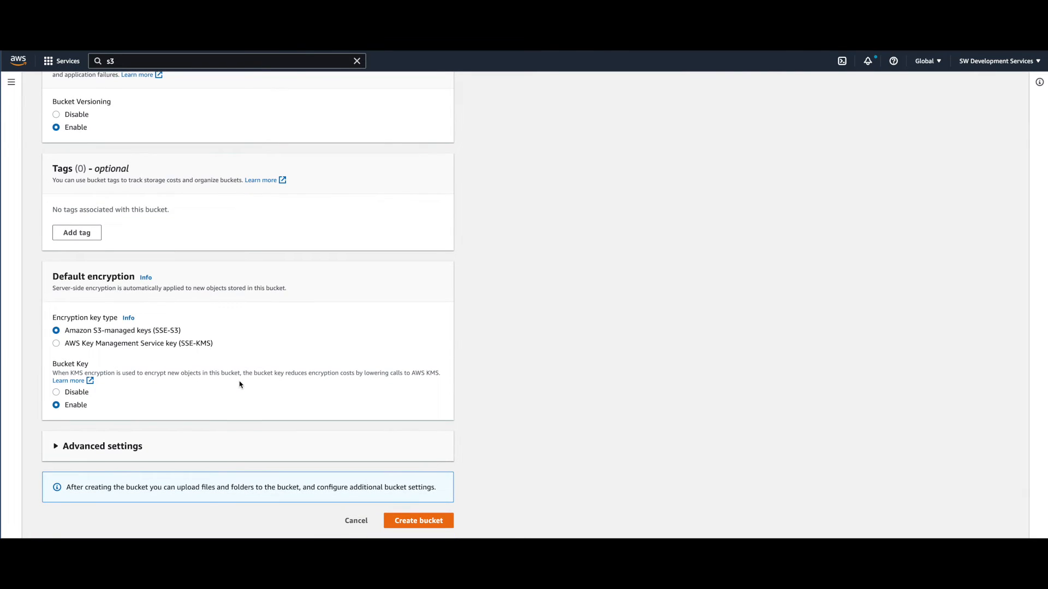
pyautogui.click(56, 447)
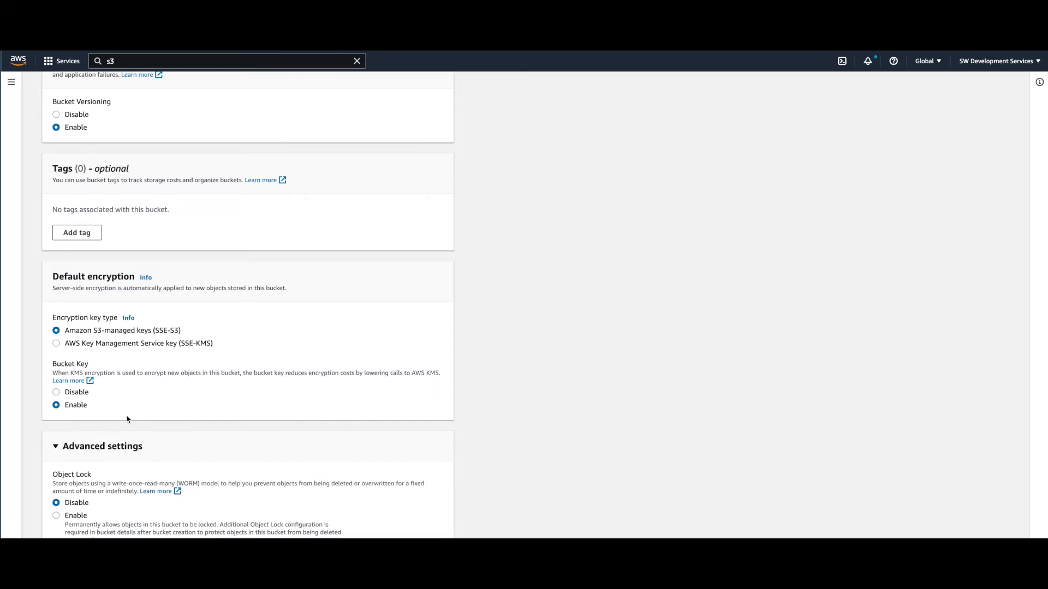
pyautogui.scroll(-2, 80, 438)
pyautogui.scroll(-1, 155, 398)
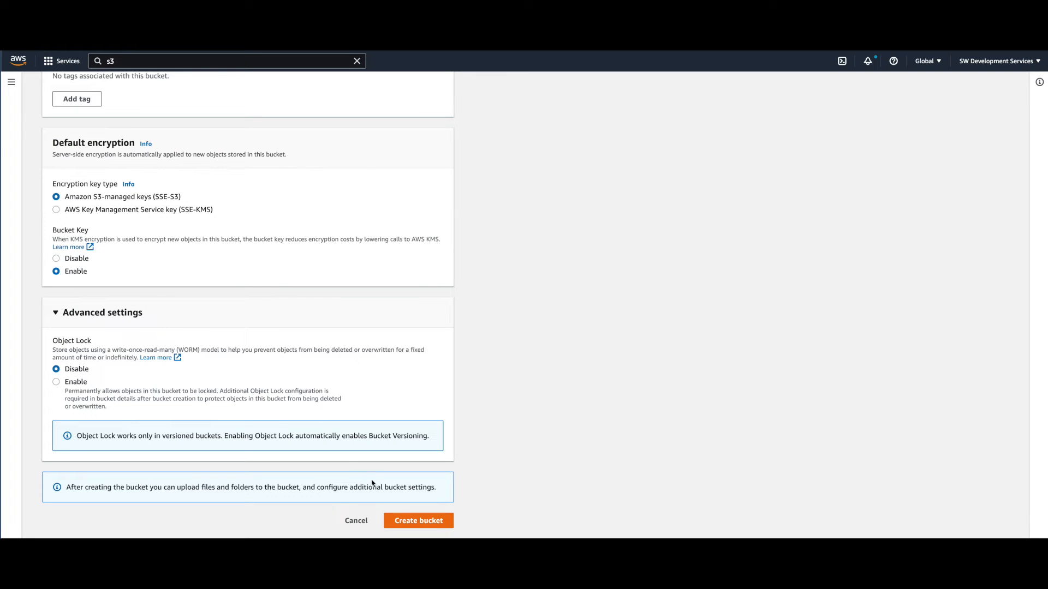
pyautogui.click(419, 522)
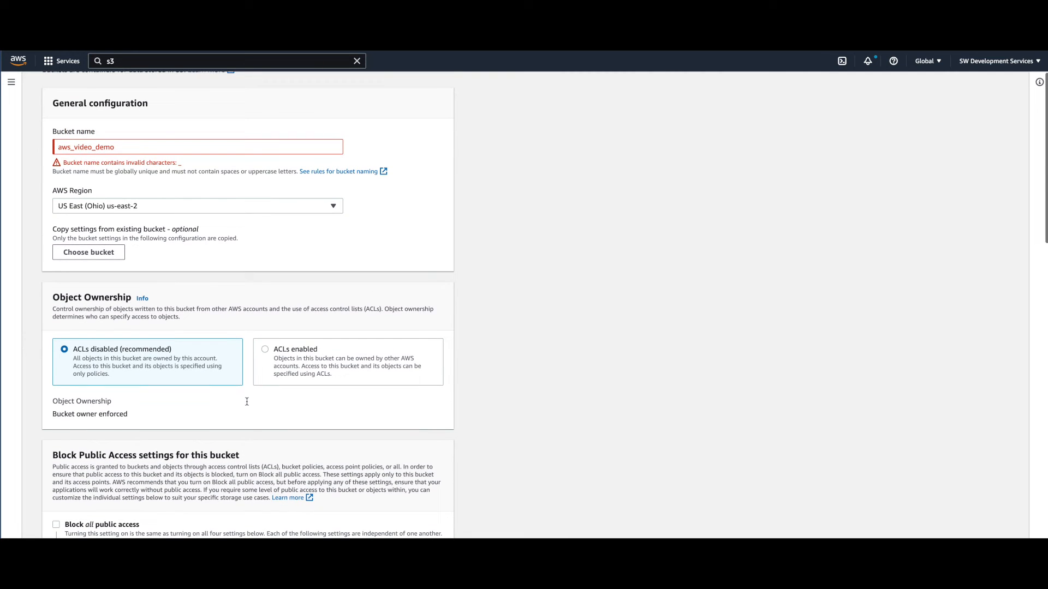
# Remove both underscores from the bucket name so it reads awsvideodemo.
pyautogui.click(96, 148)
pyautogui.press('BackSpace')
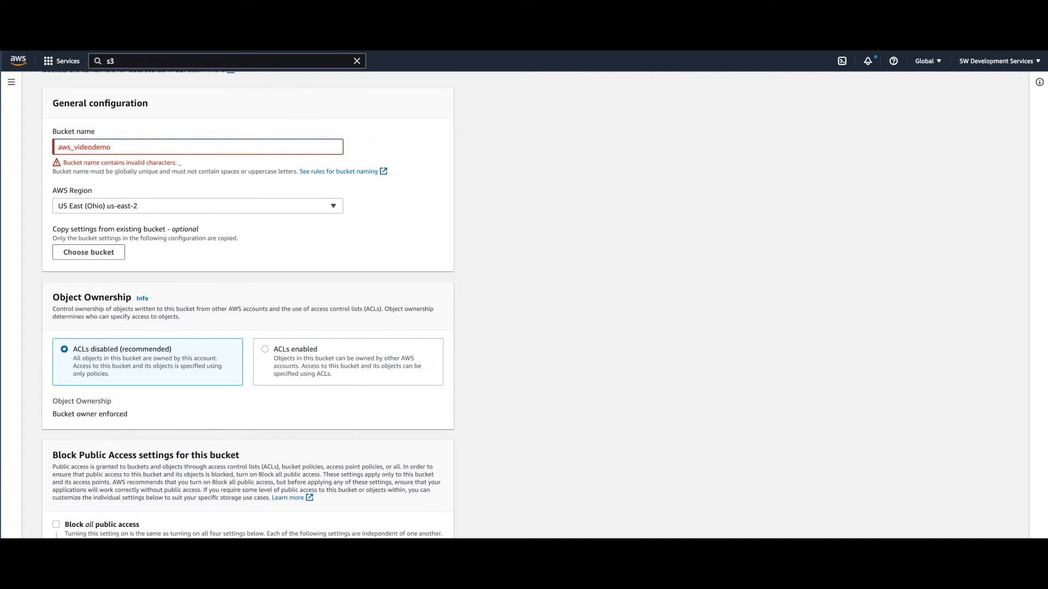
pyautogui.press('BackSpace')
pyautogui.click(288, 241)
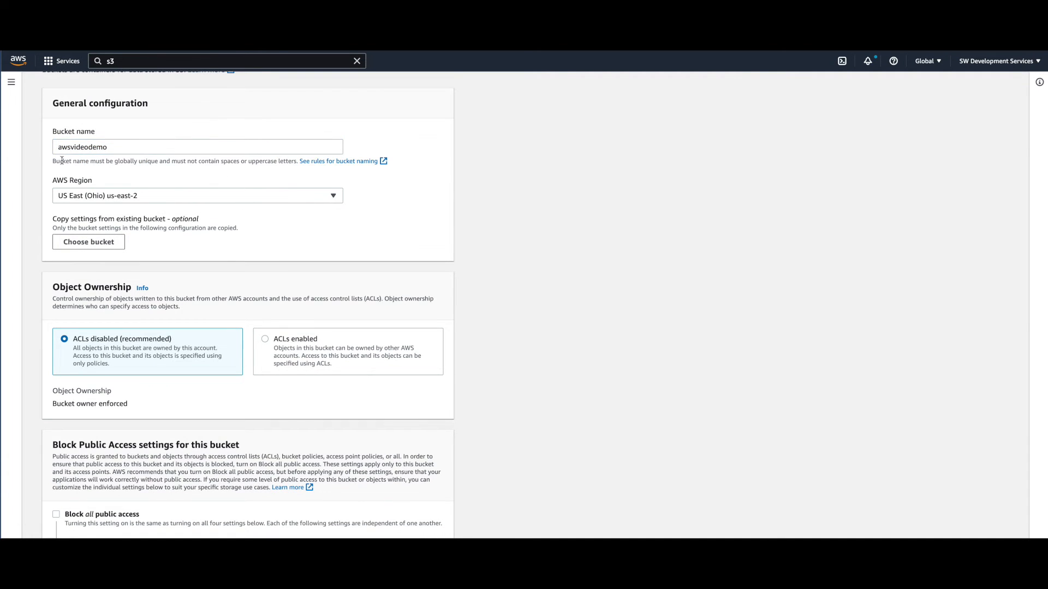
# Create the awsvideodemo bucket with the current configuration.
pyautogui.scroll(-10, 171, 231)
pyautogui.scroll(-5, 162, 228)
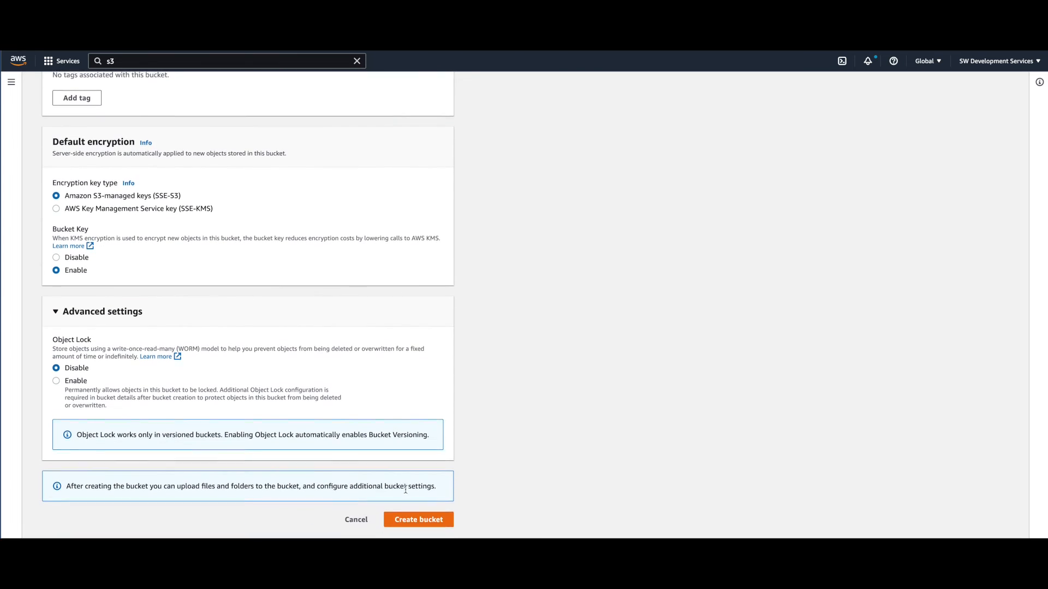
pyautogui.click(418, 521)
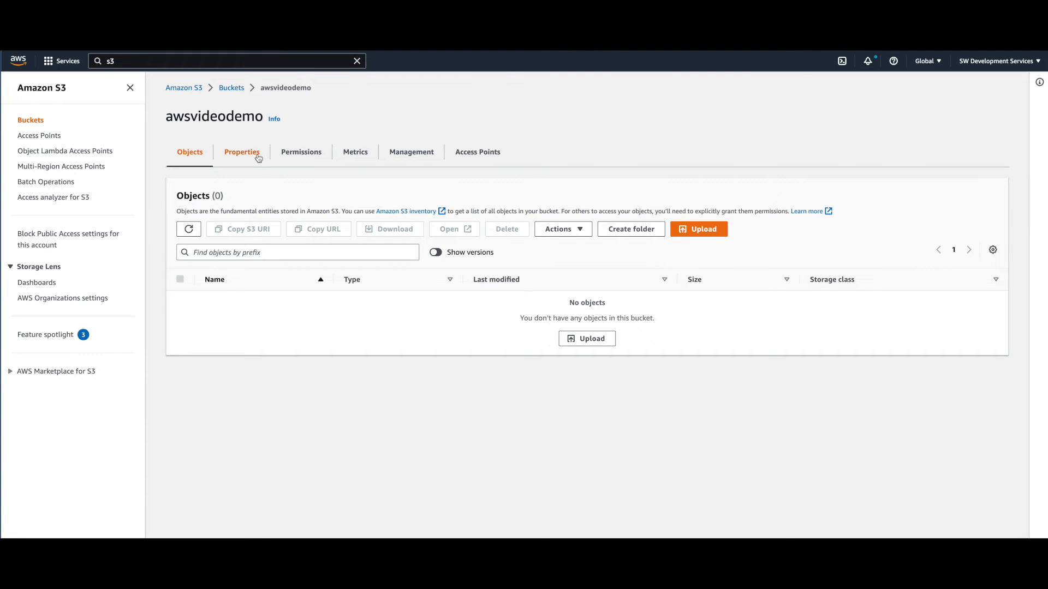
# Review the awsvideodemo bucket's Block public access permissions in edit mode and leave without making changes.
pyautogui.click(297, 156)
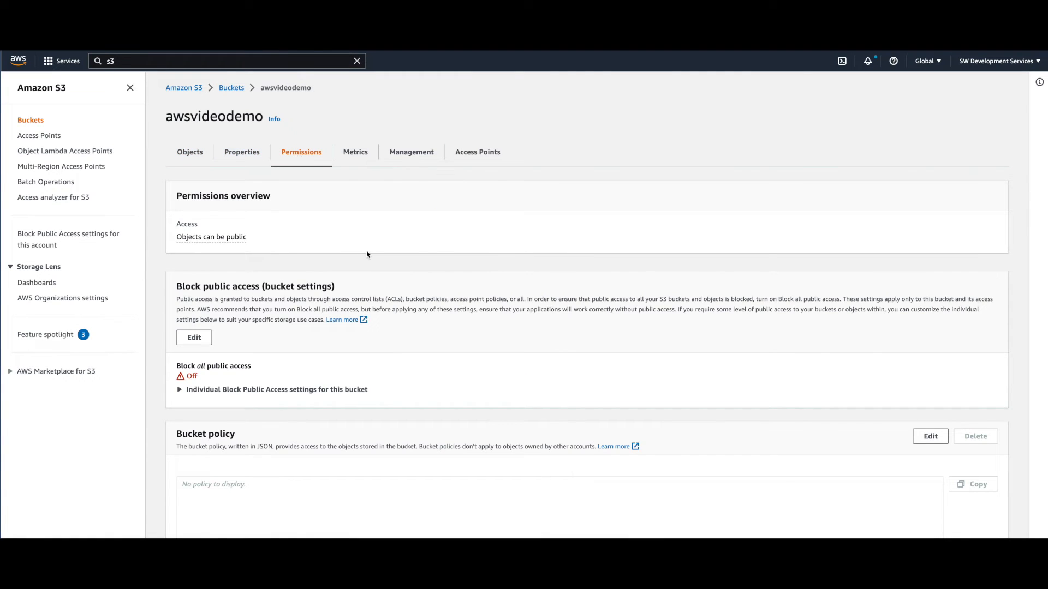
pyautogui.scroll(-3, 444, 241)
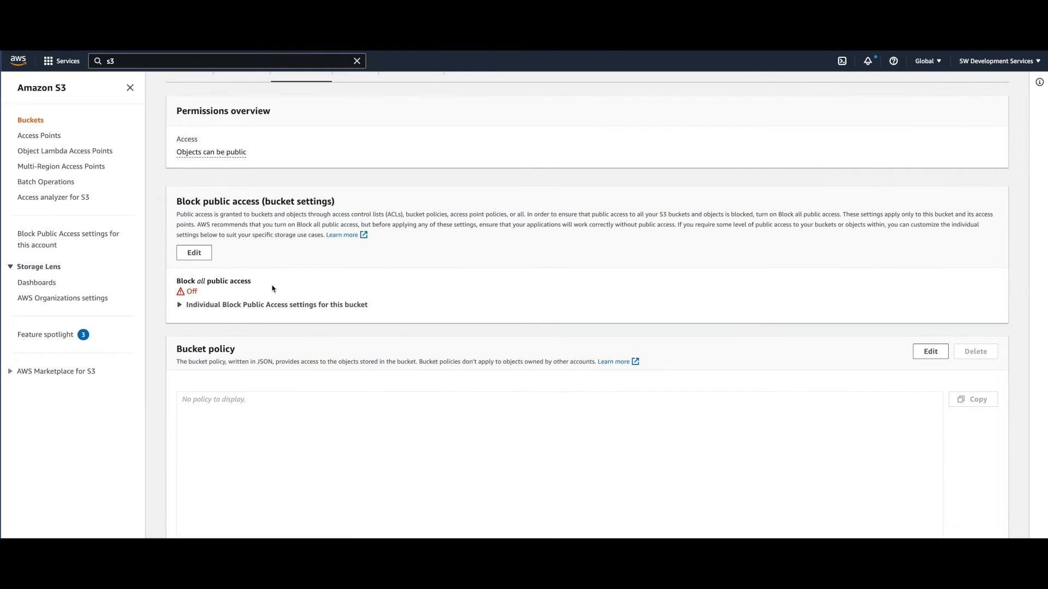
pyautogui.click(194, 254)
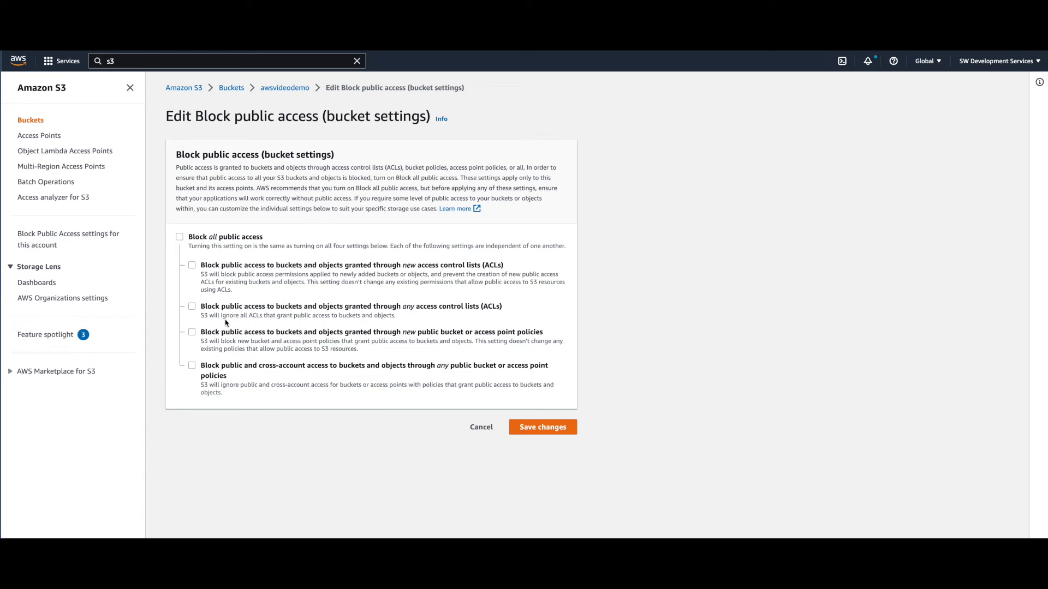
pyautogui.click(481, 427)
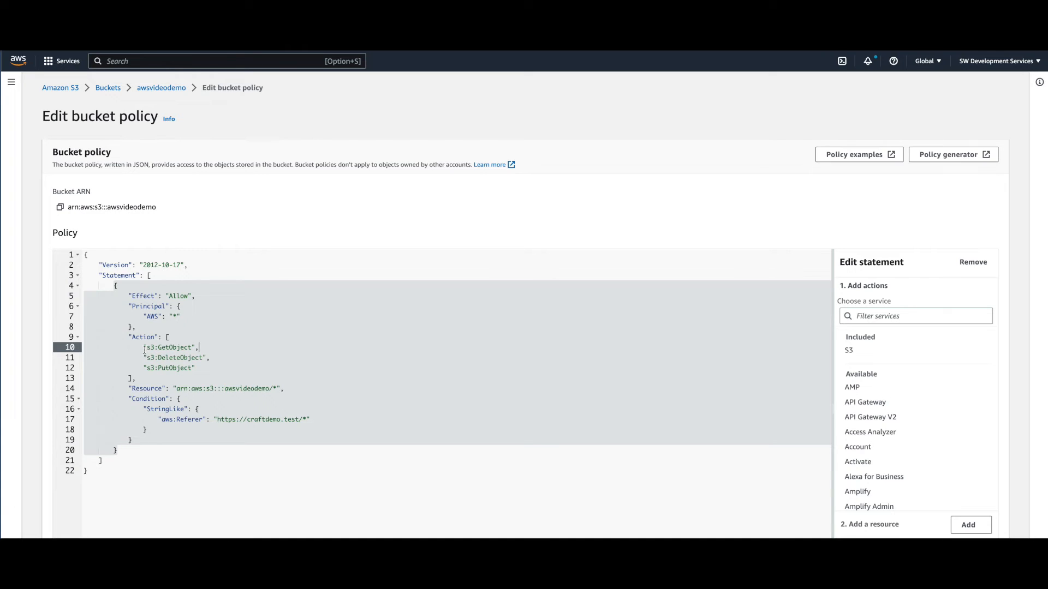
# Examine the GetObject, DeleteObject and PutObject entries in the bucket policy's Action list.
pyautogui.doubleClick(161, 348)
pyautogui.doubleClick(160, 358)
pyautogui.click(166, 369)
pyautogui.doubleClick(166, 369)
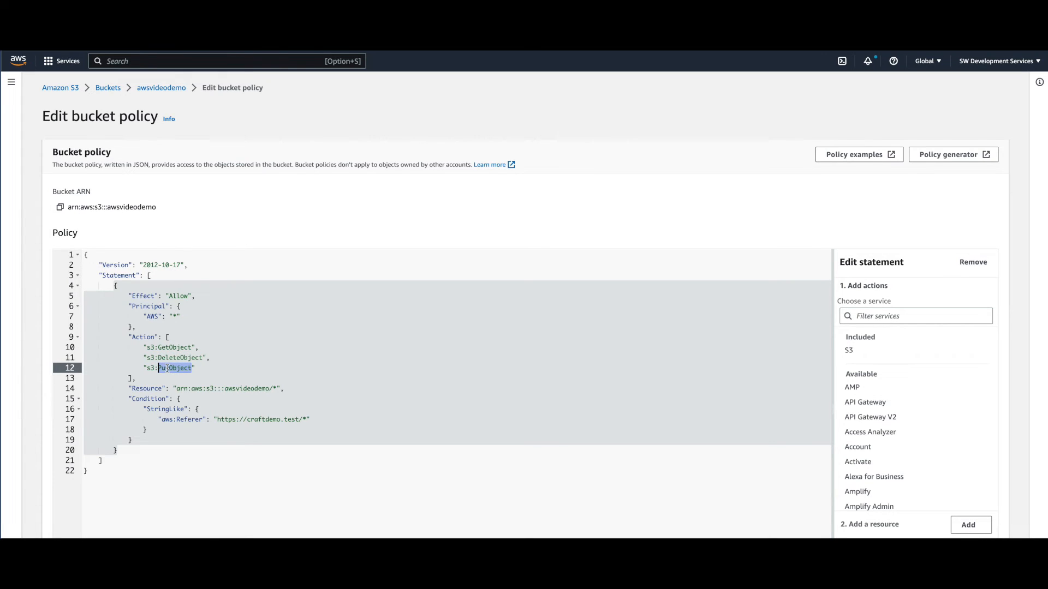
pyautogui.click(146, 348)
pyautogui.moveTo(129, 337); pyautogui.dragTo(138, 377)
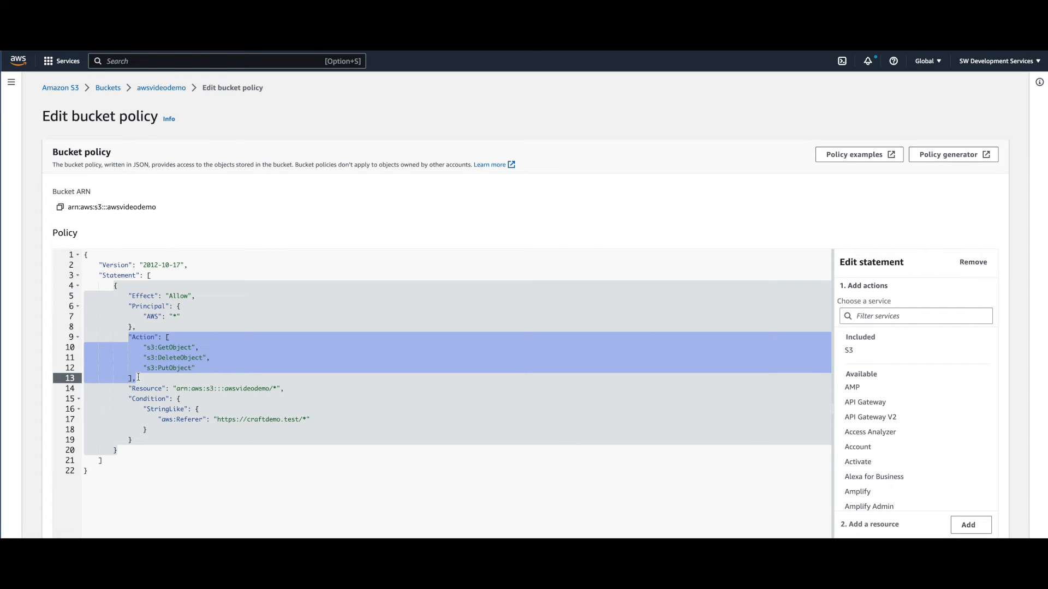
pyautogui.click(156, 377)
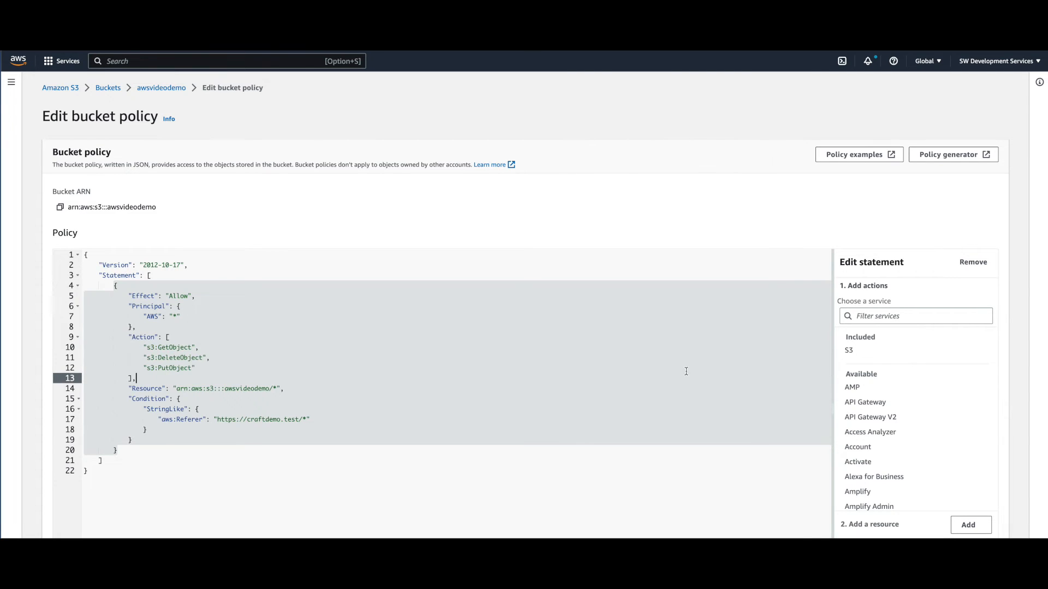
# Delete the s3:GetObject, s3:DeleteObject and s3:PutObject entries from the Action list in the bucket policy.
pyautogui.click(872, 316)
pyautogui.click(721, 246)
pyautogui.moveTo(191, 367); pyautogui.dragTo(144, 347)
pyautogui.press('BackSpace')
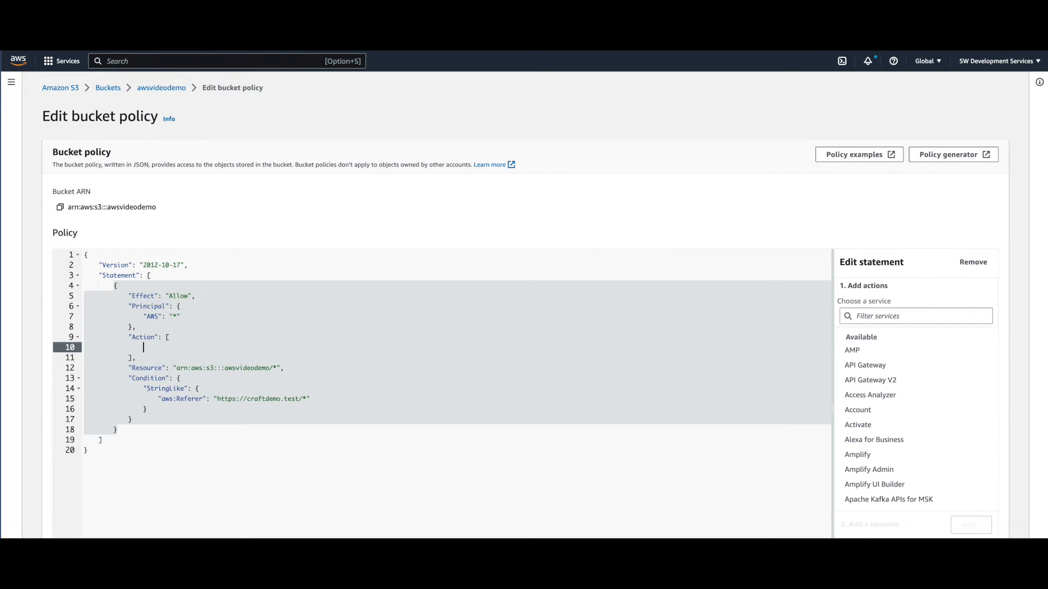
# Find the S3 service with the filter "s3" and add its GetObject action to the policy statement.
pyautogui.click(864, 315)
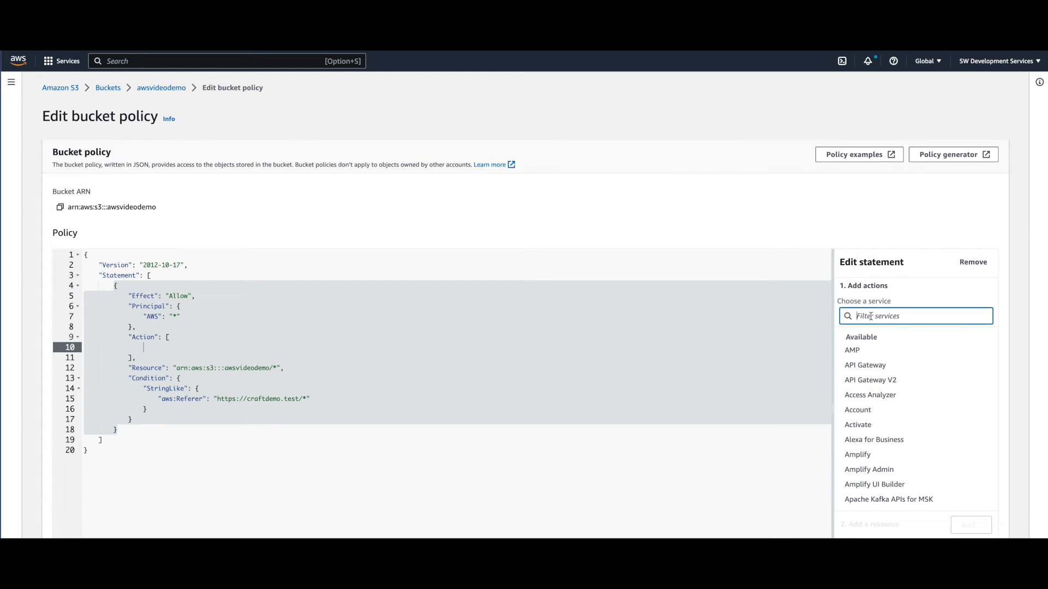
pyautogui.write('s3')
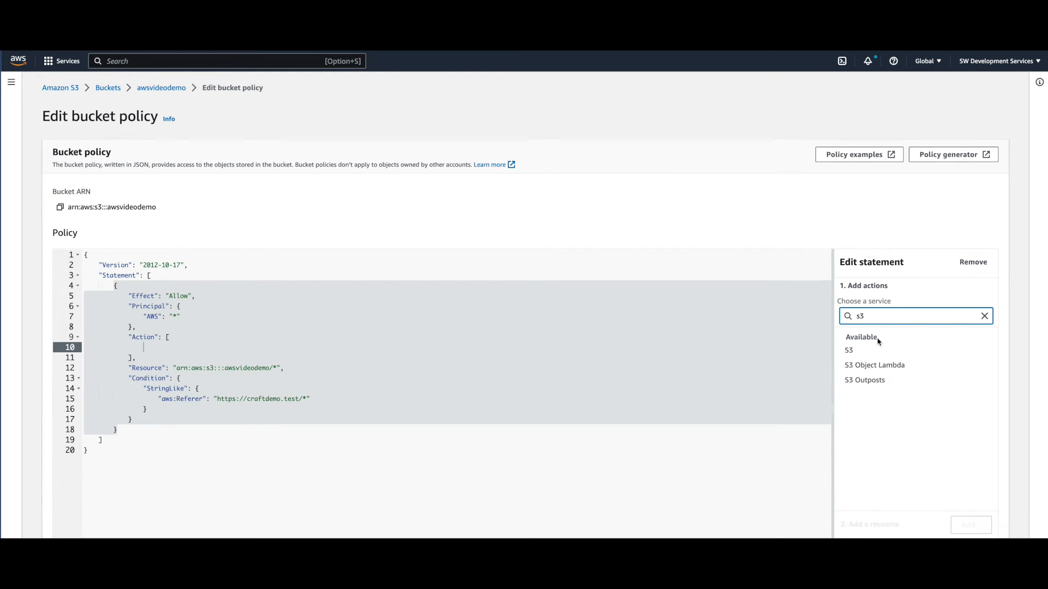
pyautogui.click(857, 351)
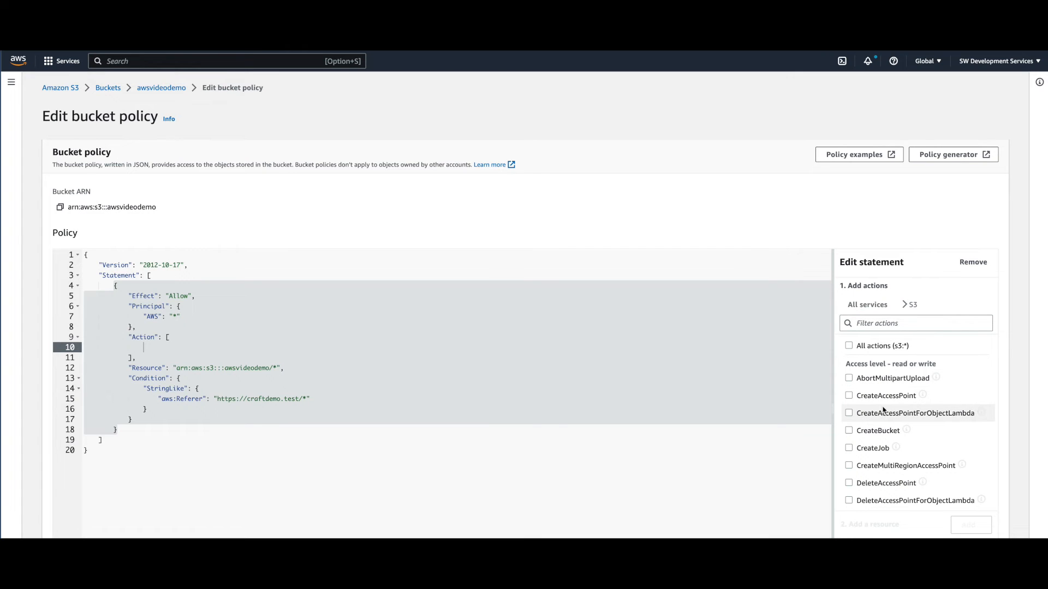
pyautogui.scroll(-5, 883, 412)
pyautogui.scroll(-4, 870, 410)
pyautogui.scroll(-4, 870, 411)
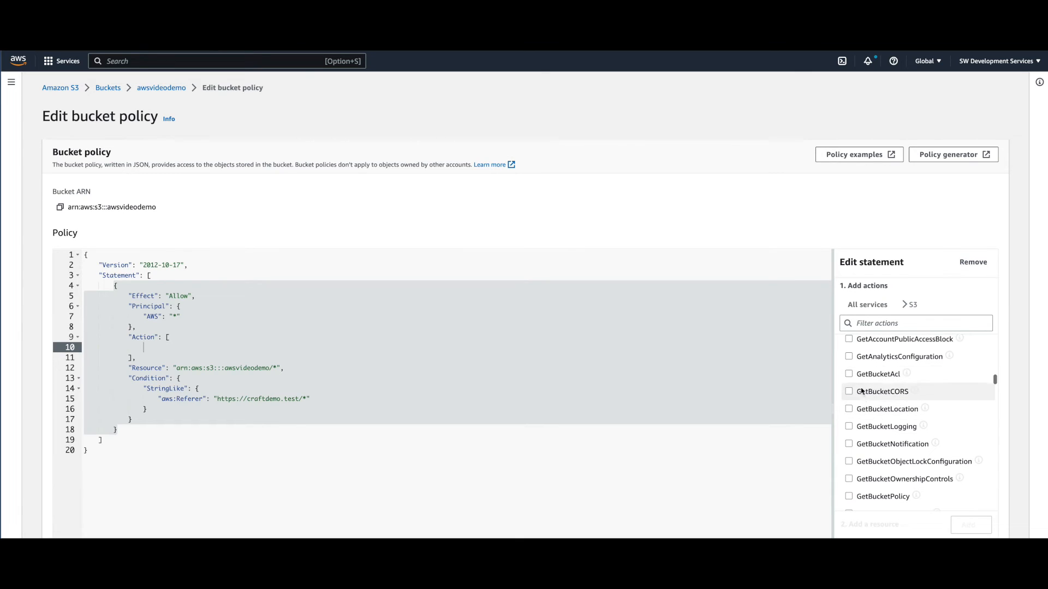
pyautogui.scroll(-3, 867, 420)
pyautogui.scroll(-5, 867, 420)
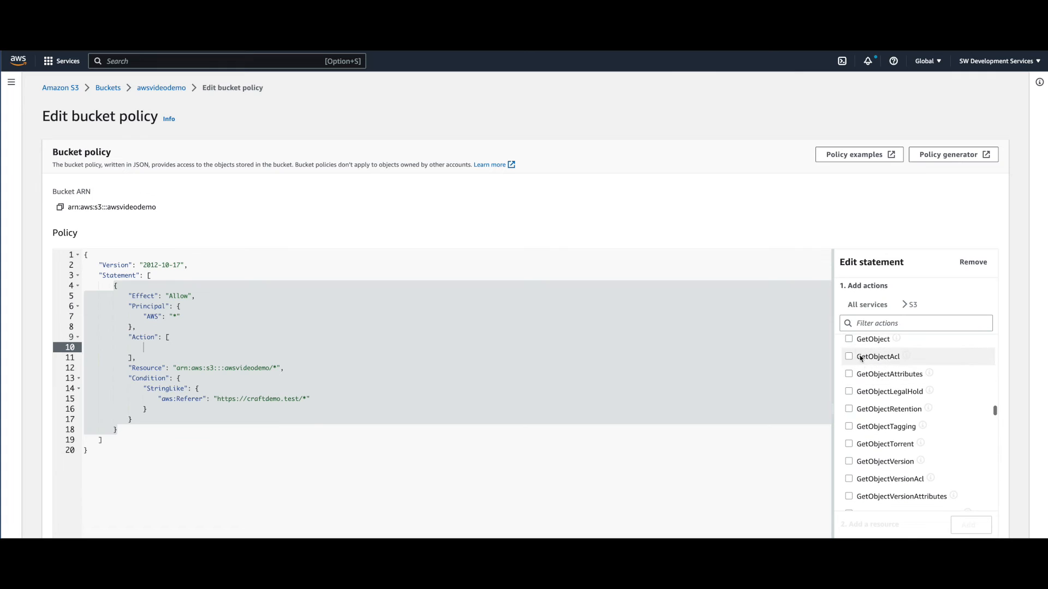
pyautogui.click(848, 338)
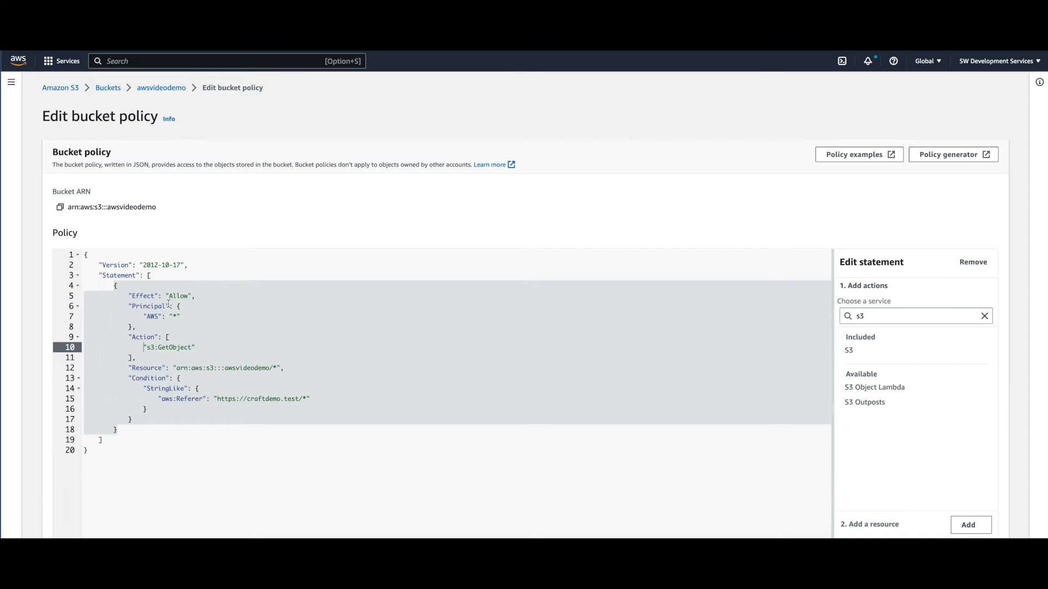
# Check the statement's AWS principal and GetObject action, and save the bucket policy.
pyautogui.doubleClick(155, 317)
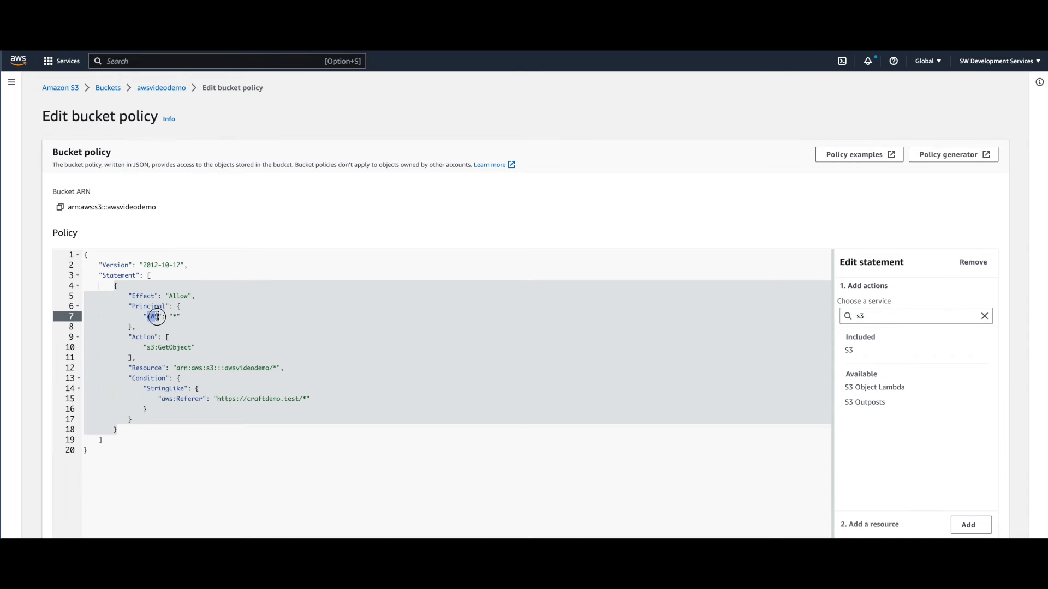
pyautogui.click(153, 317)
pyautogui.click(174, 348)
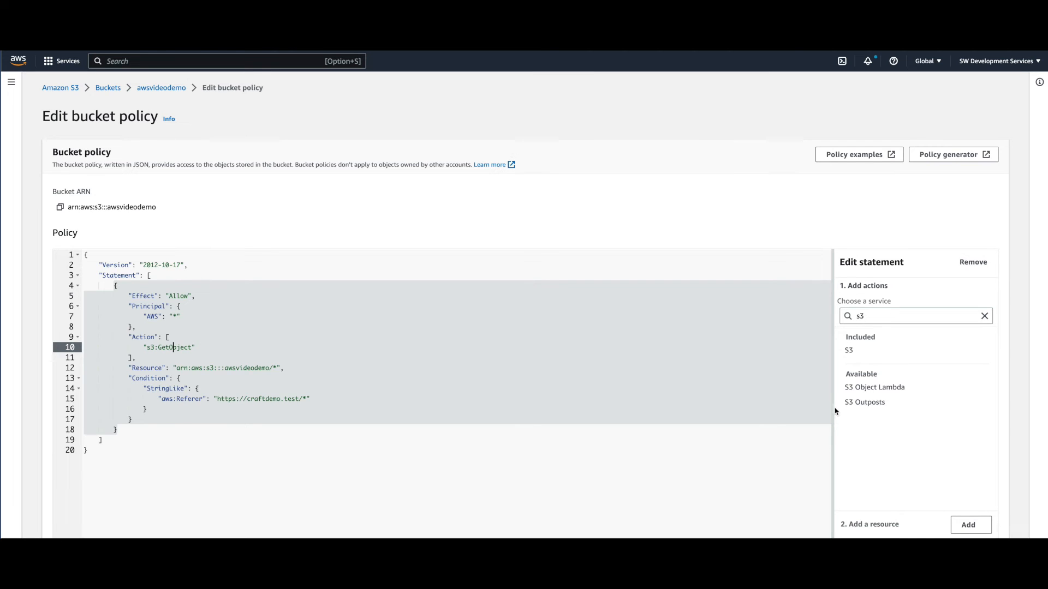
pyautogui.scroll(-3, 813, 409)
pyautogui.click(961, 519)
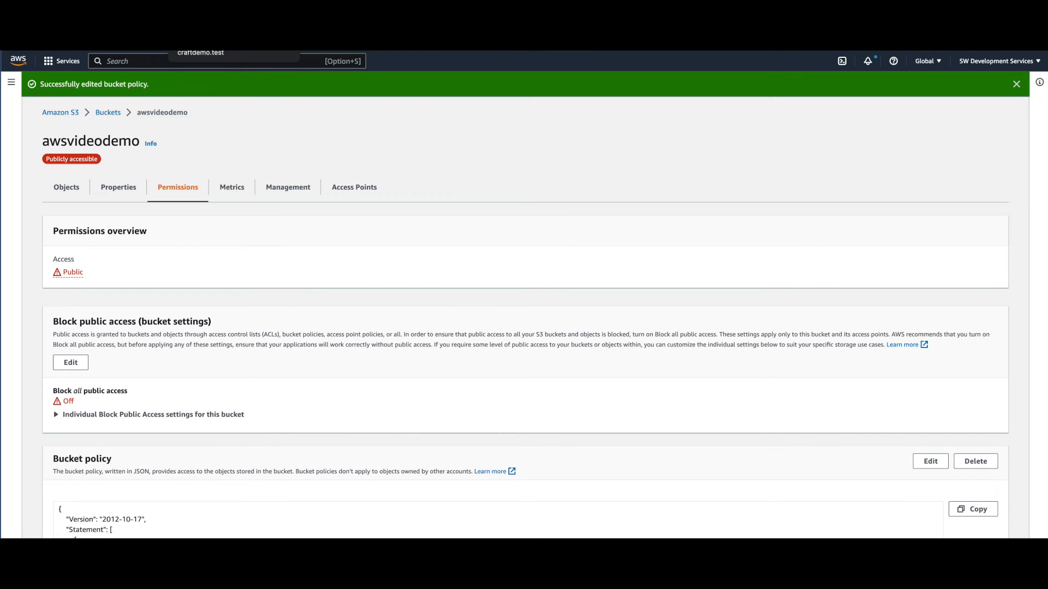
# Switch to the Craft CMS assets page, view the Pexels image through its link, and close it.
pyautogui.click(218, 21)
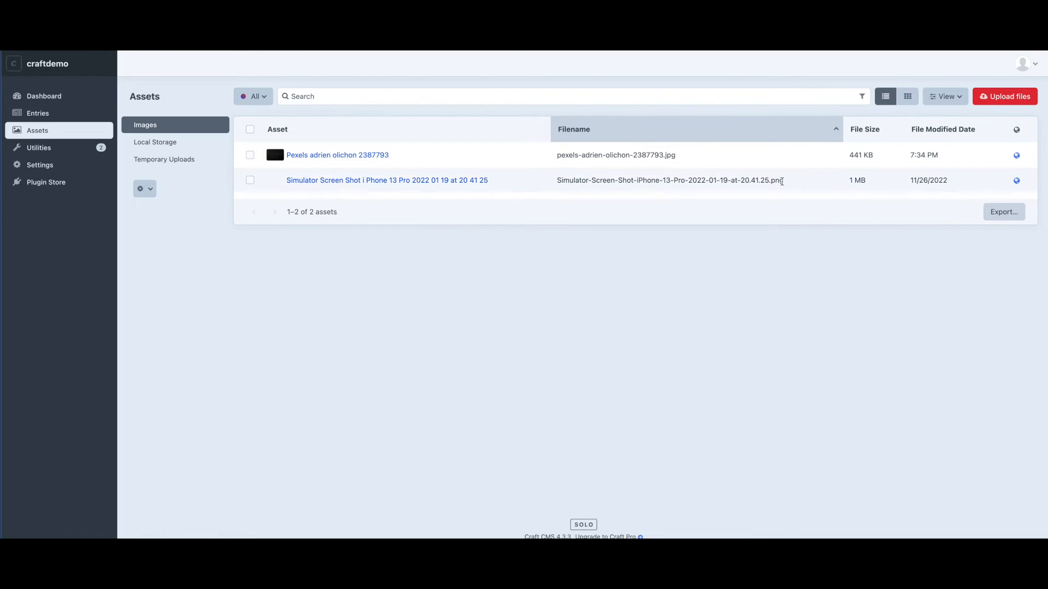
pyautogui.click(1016, 156)
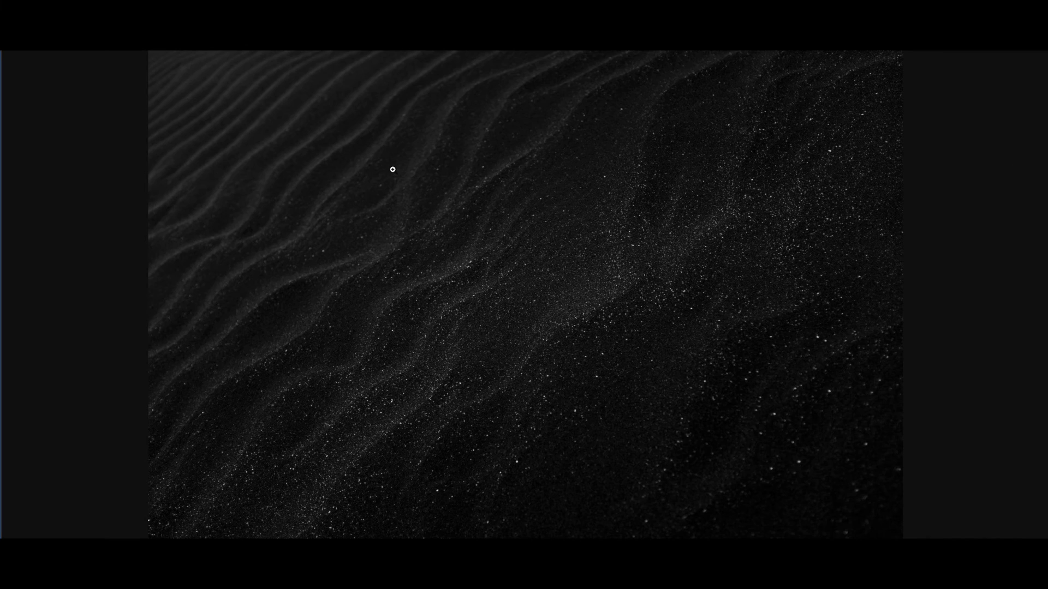
pyautogui.click(368, 166)
pyautogui.click(369, 166)
pyautogui.press('super+w')
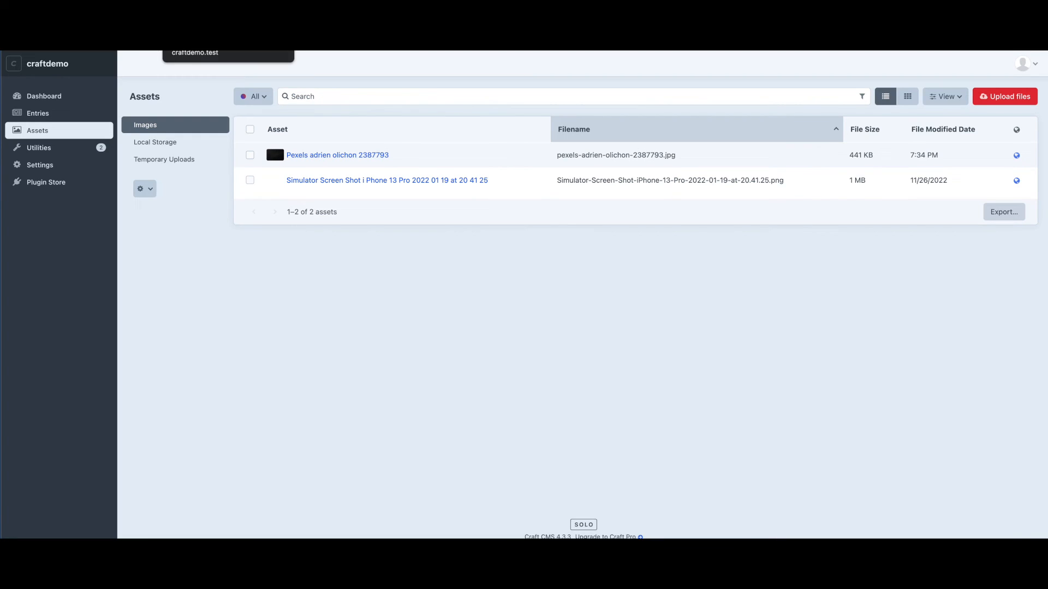
# Try to upload the trading card image whose file name starts with 34250C5F to the Images volume.
pyautogui.click(1004, 97)
pyautogui.click(326, 228)
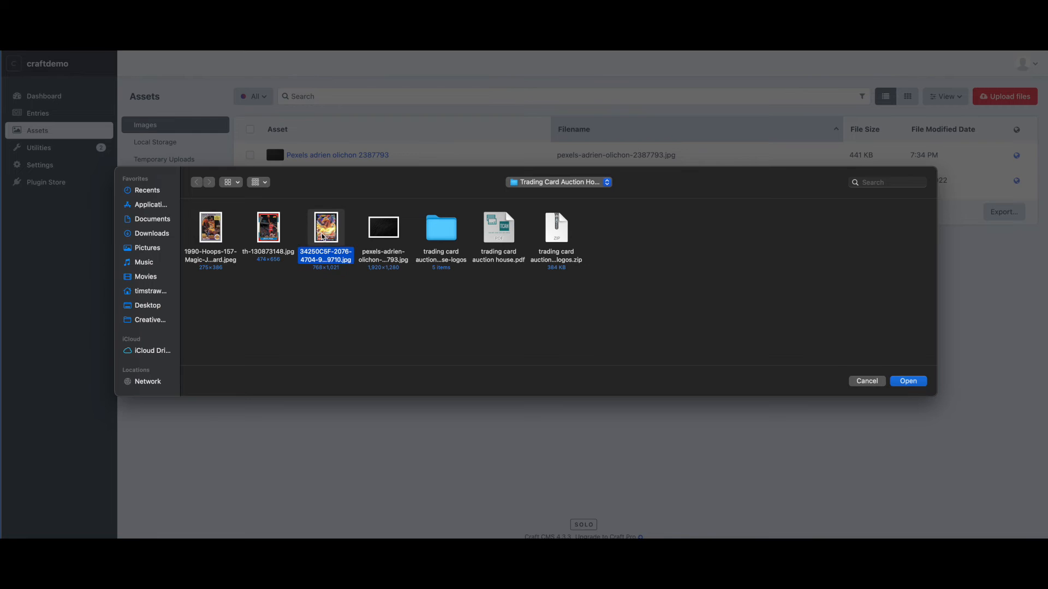
pyautogui.click(908, 381)
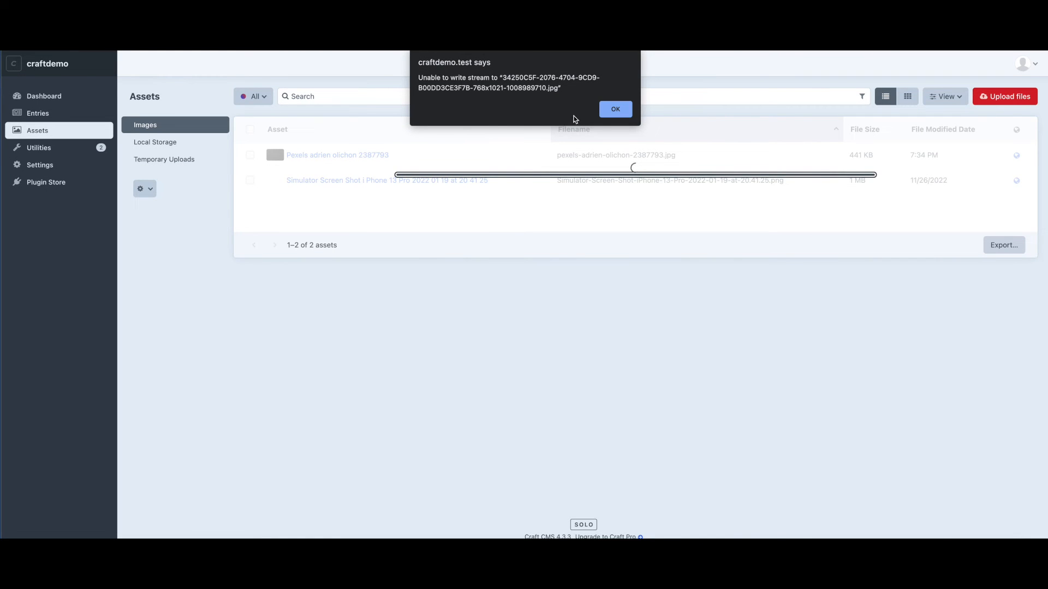
pyautogui.click(611, 111)
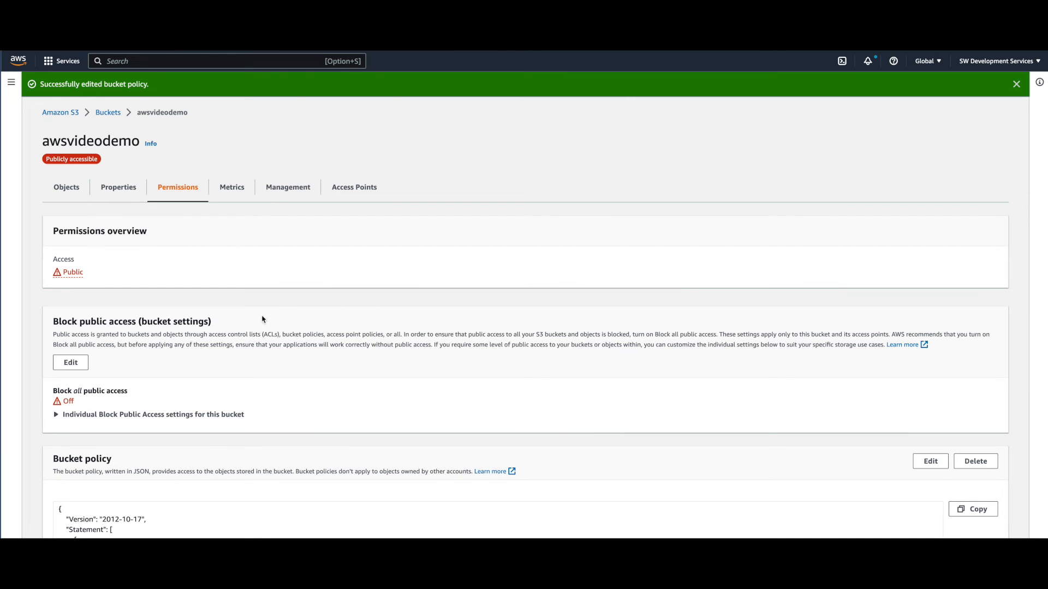
# Return to the awsvideodemo bucket policy in AWS and add the S3 PutObject action, filtering the actions by "put".
pyautogui.scroll(-4, 239, 295)
pyautogui.scroll(-1, 238, 293)
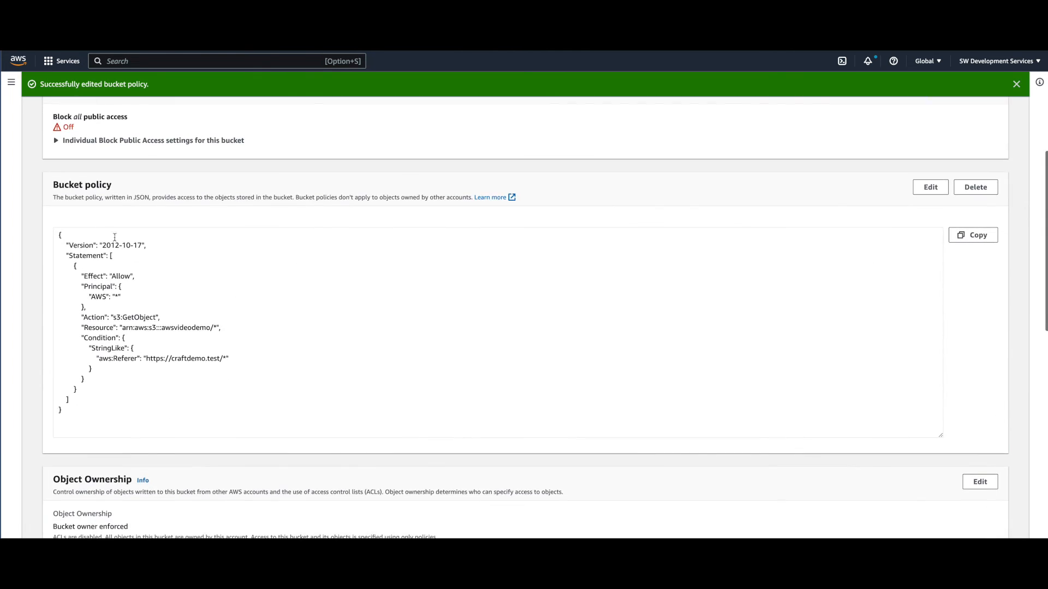
pyautogui.click(931, 187)
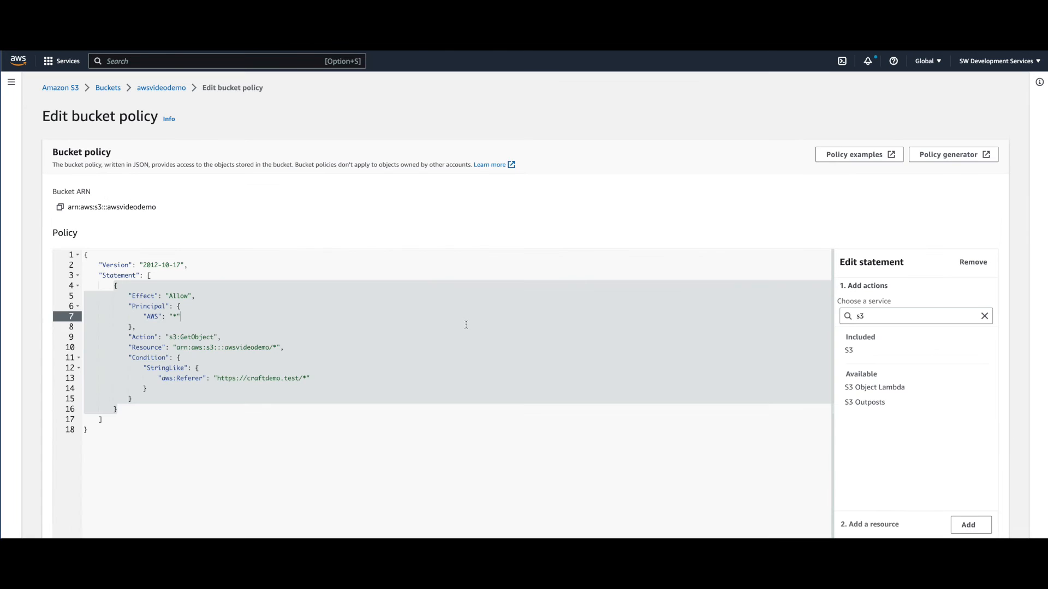
pyautogui.click(237, 338)
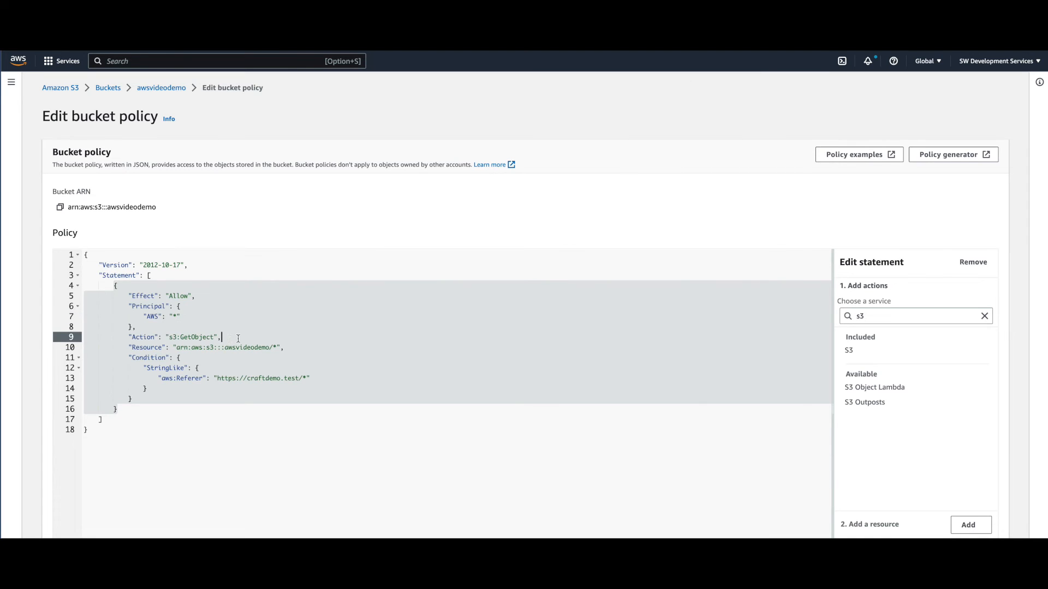
pyautogui.click(849, 351)
pyautogui.click(887, 324)
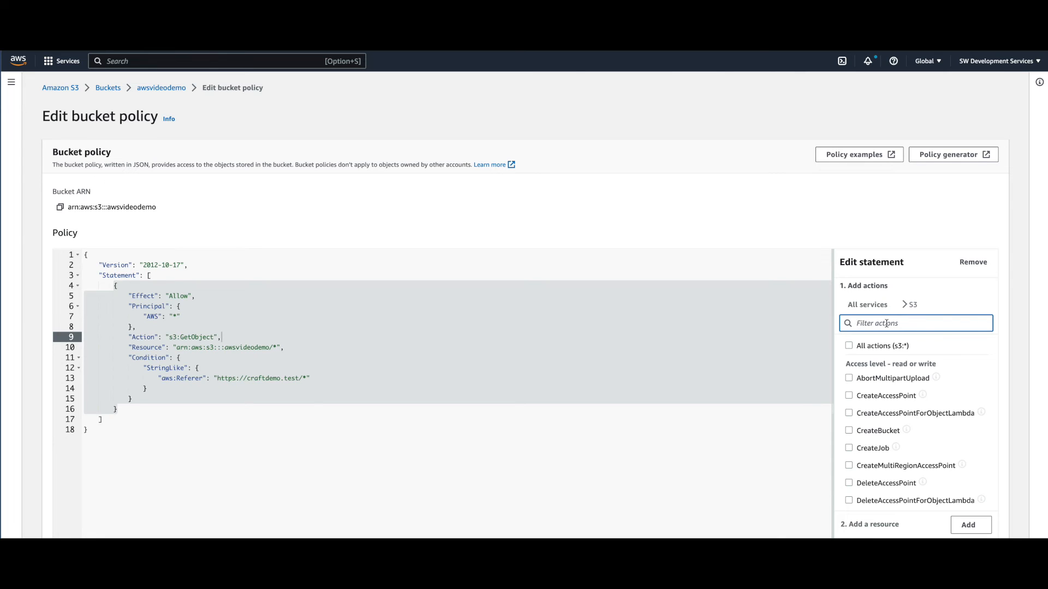
pyautogui.write('put')
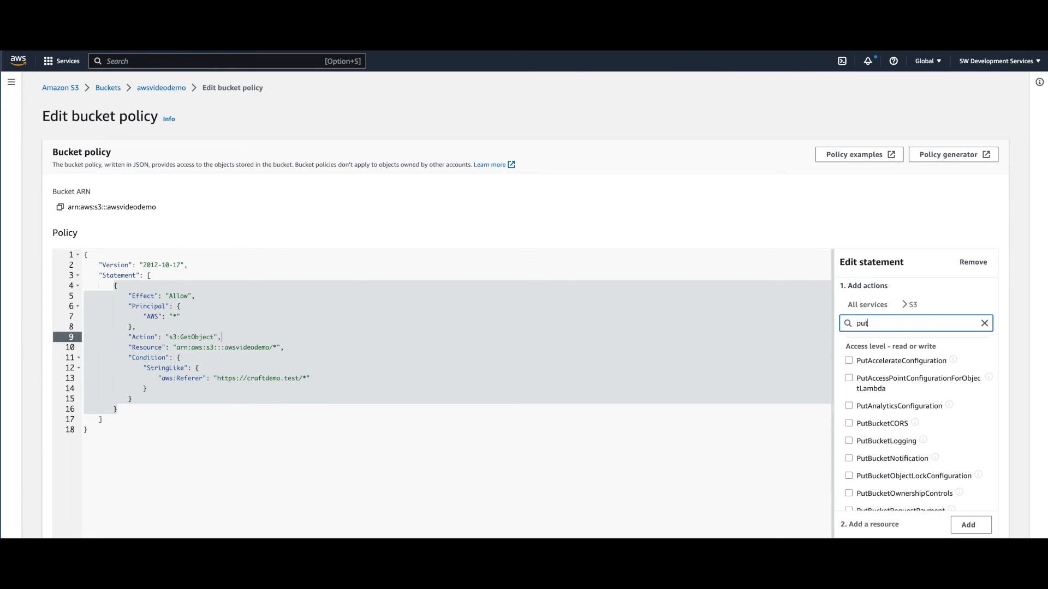
pyautogui.scroll(-1, 882, 398)
pyautogui.scroll(-5, 882, 398)
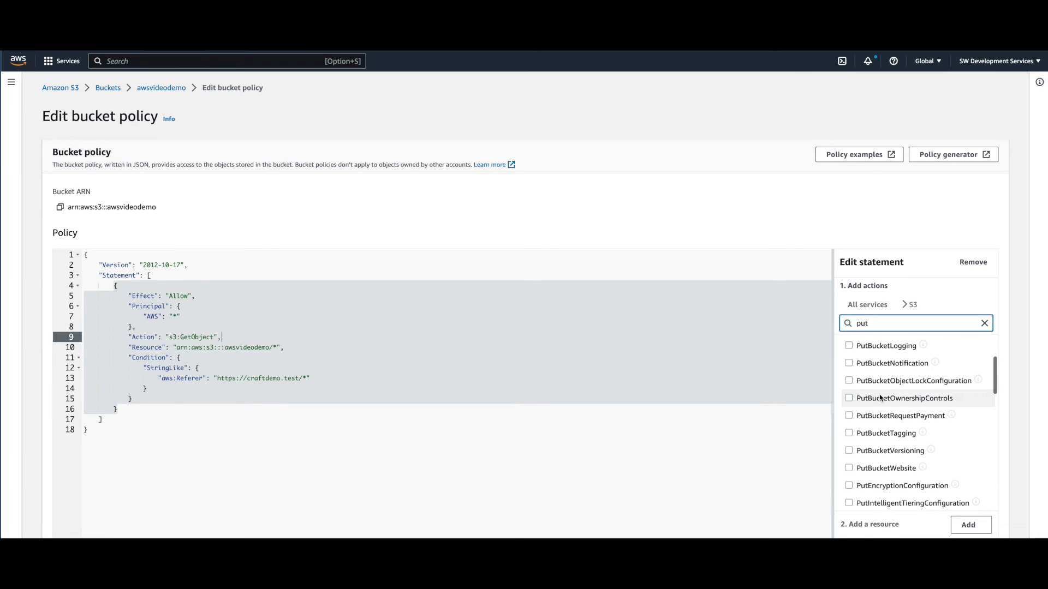
pyautogui.click(849, 373)
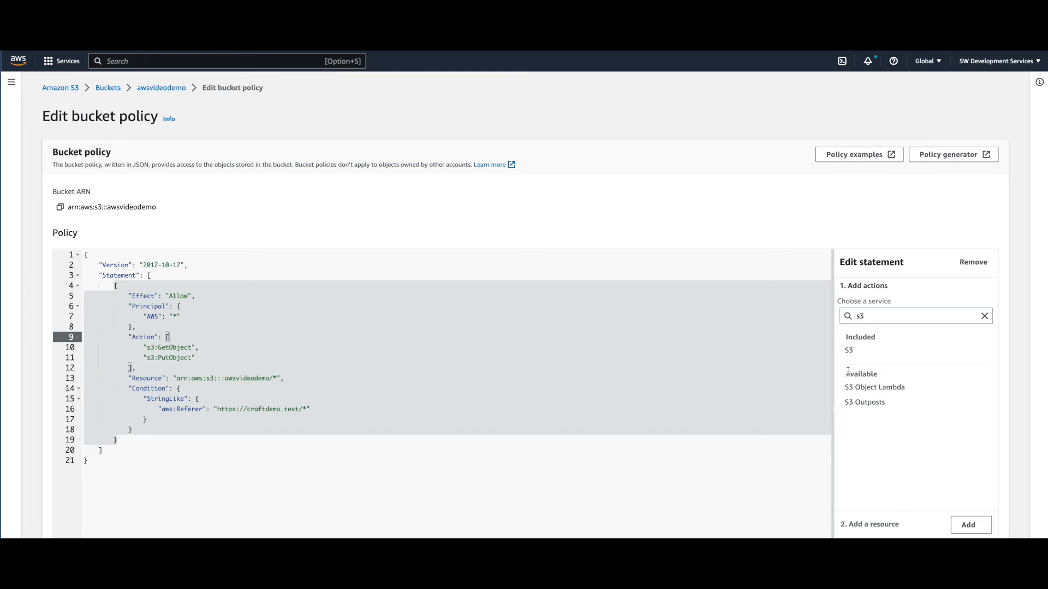
# Add the S3 DeleteObject action to the bucket policy statement, filtering the actions by "del", and save the policy.
pyautogui.scroll(-1, 916, 434)
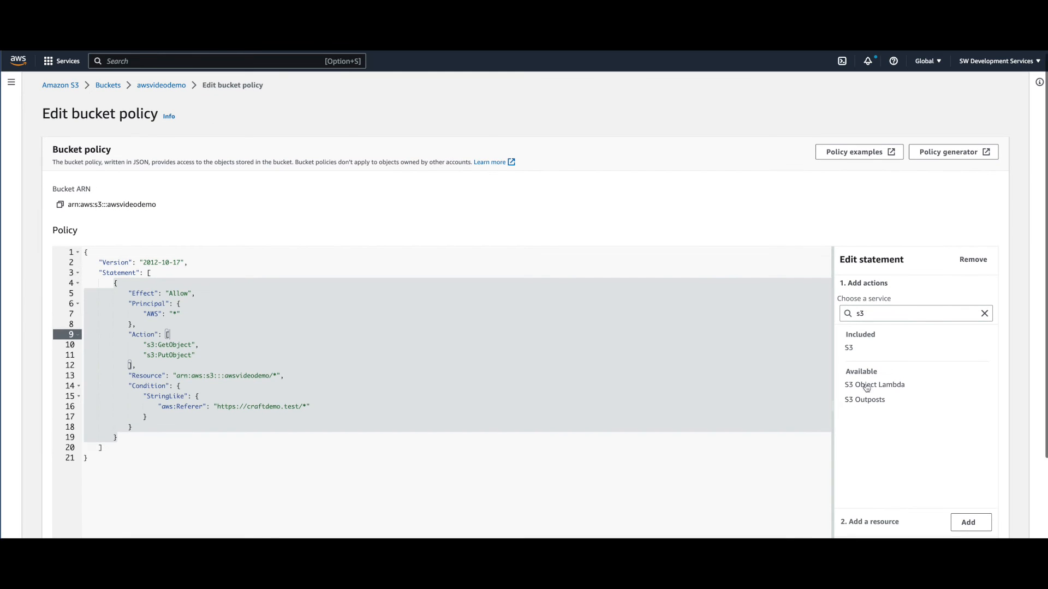
pyautogui.click(858, 352)
pyautogui.click(891, 322)
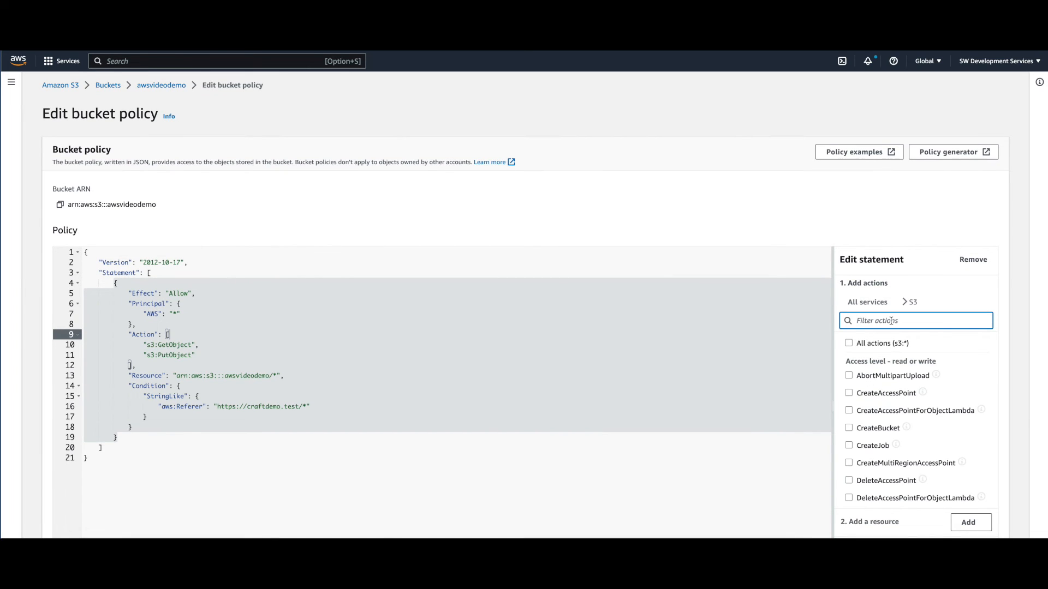
pyautogui.write('del')
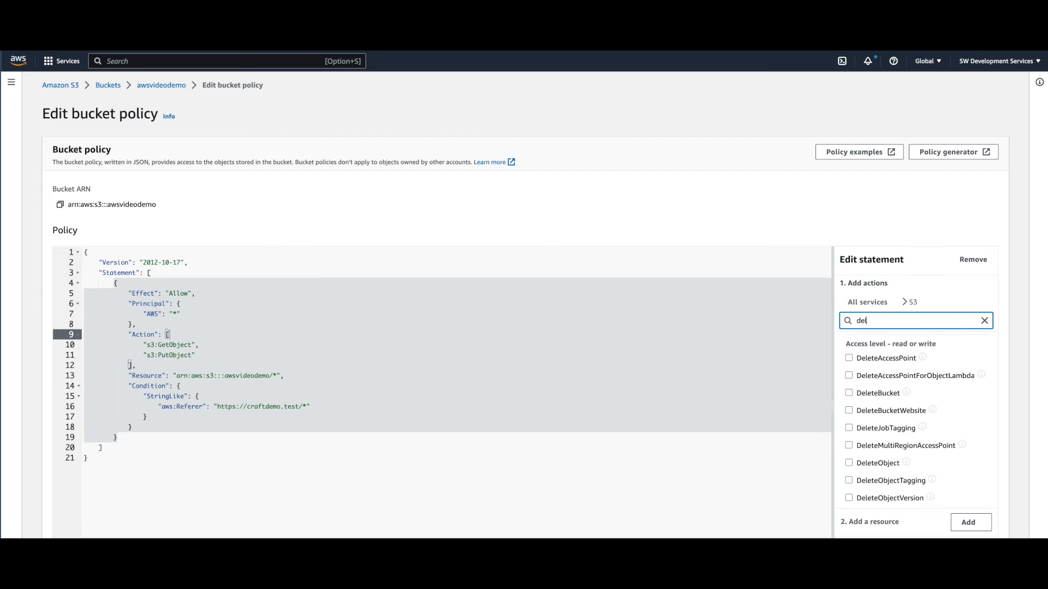
pyautogui.scroll(-1, 877, 413)
pyautogui.click(849, 429)
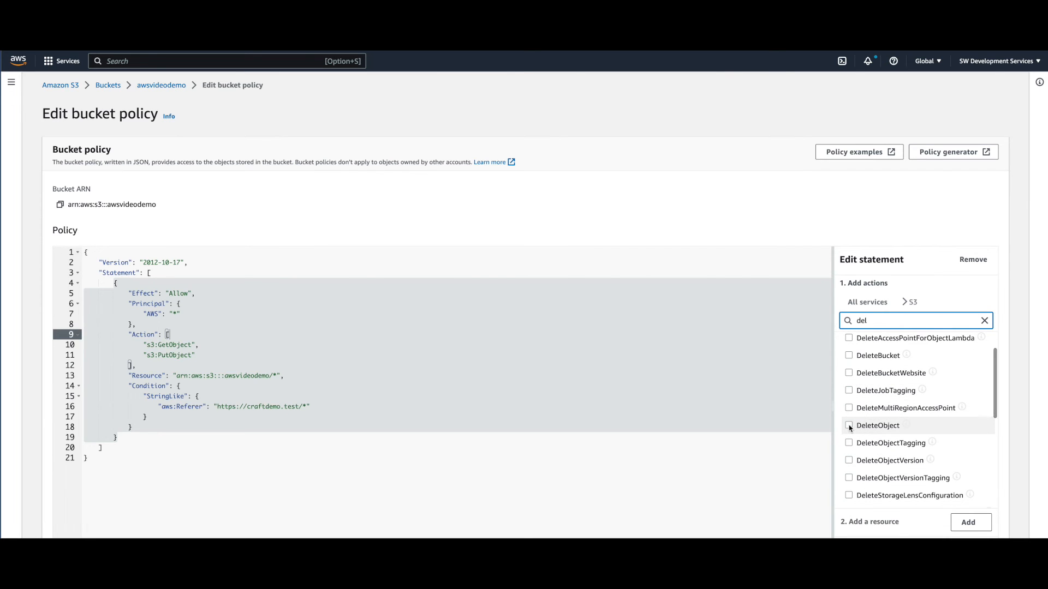
pyautogui.scroll(-3, 879, 430)
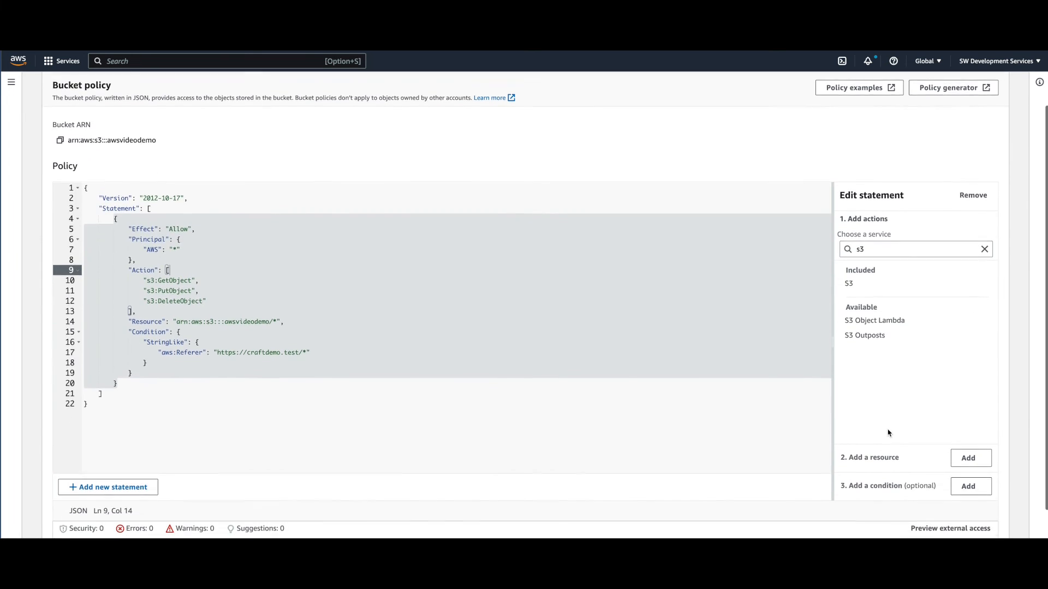
pyautogui.click(971, 521)
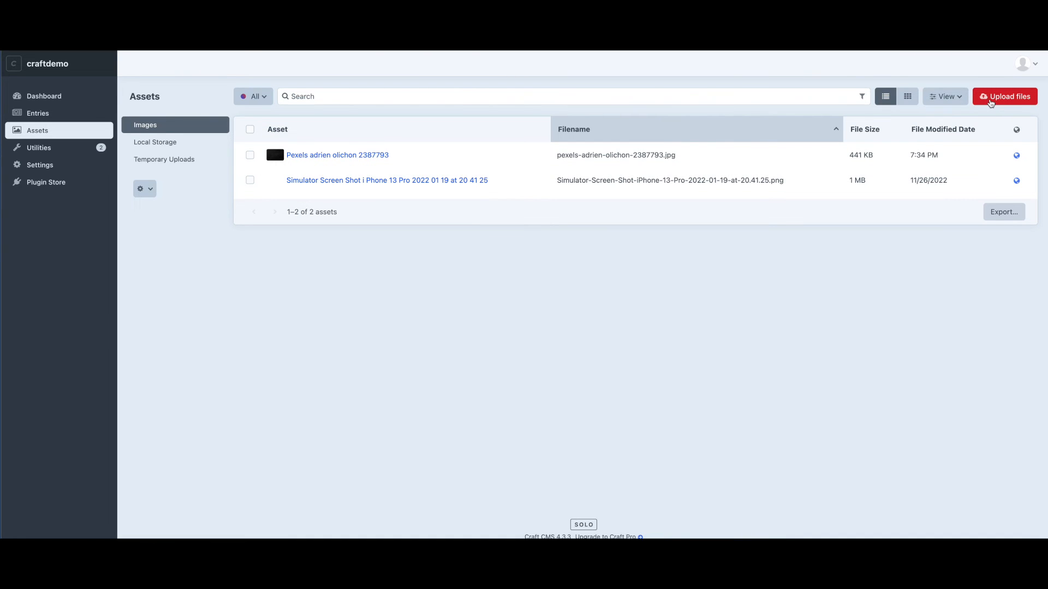
# In Craft CMS, try again to upload the trading card image whose file name starts with 34250C5F to the Images volume.
pyautogui.click(992, 101)
pyautogui.click(330, 233)
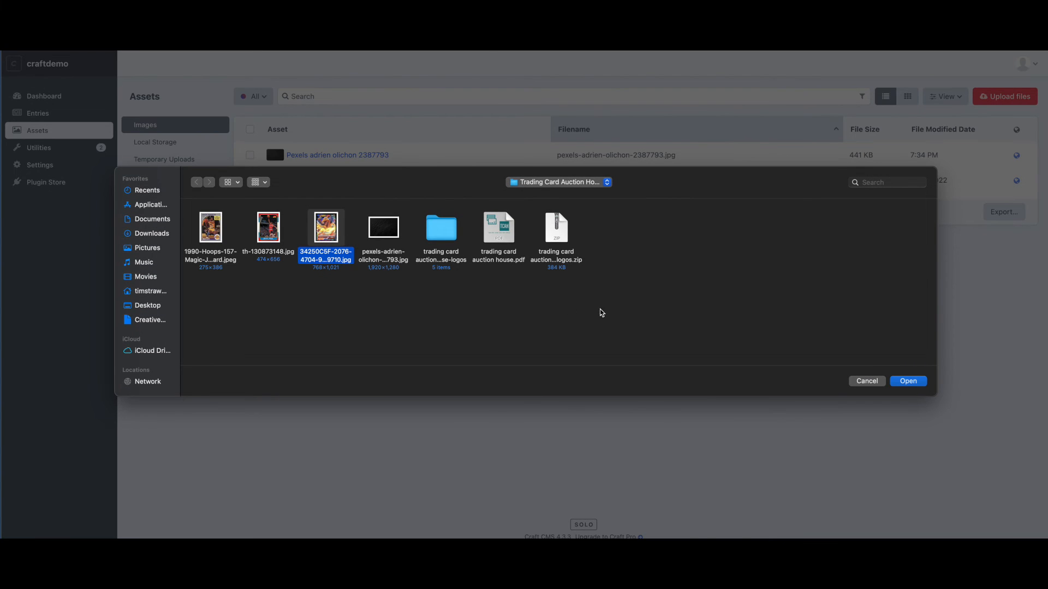
pyautogui.click(906, 382)
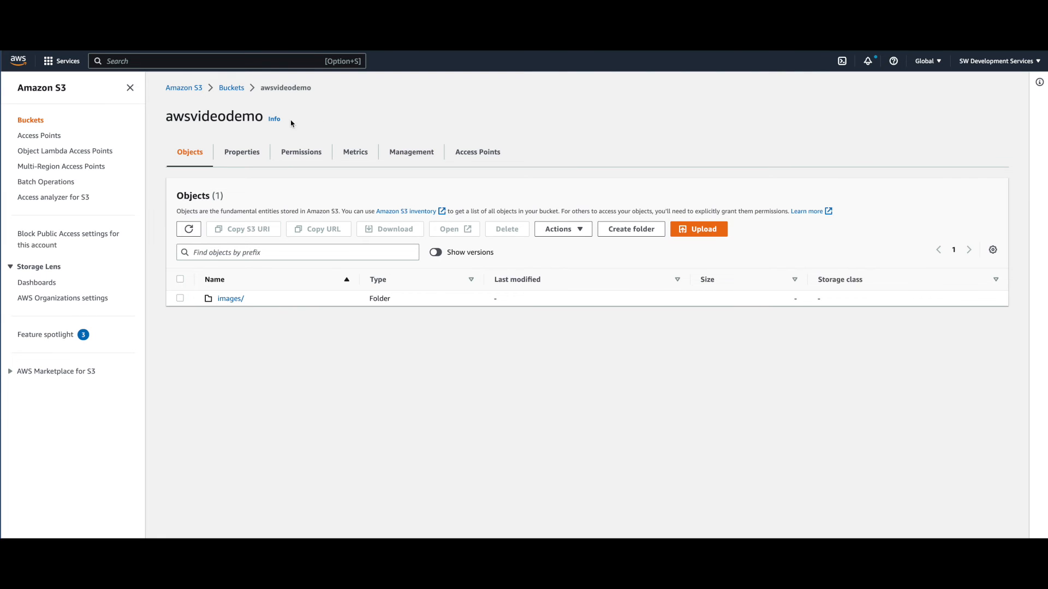
# Switch to the awsvideodemo bucket in AWS and examine its public access, bucket policy, object ownership and access control list settings.
pyautogui.click(295, 155)
pyautogui.scroll(-5, 294, 157)
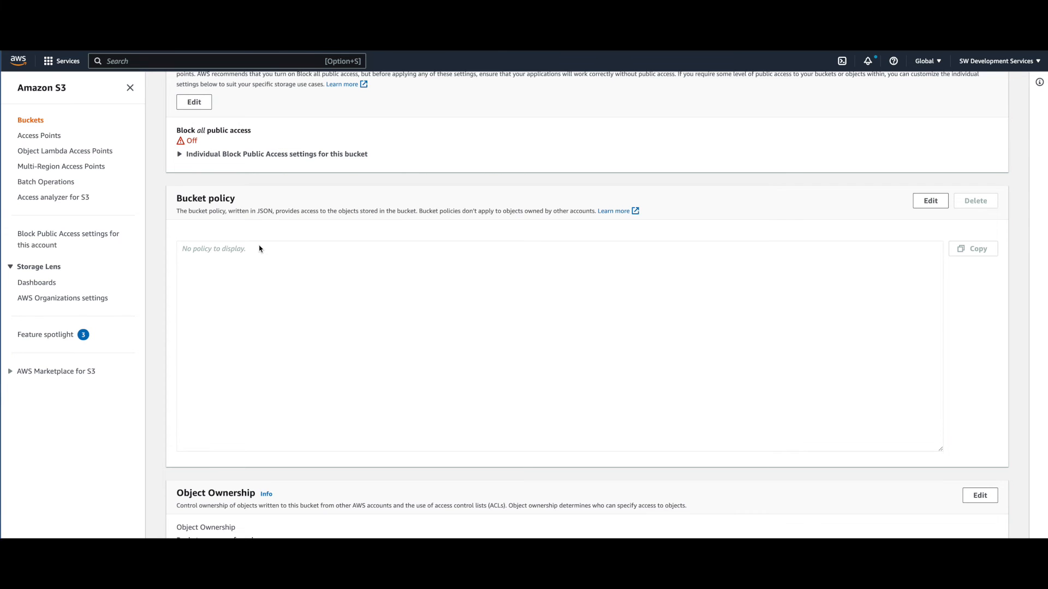
pyautogui.scroll(2, 260, 249)
pyautogui.scroll(2, 260, 249)
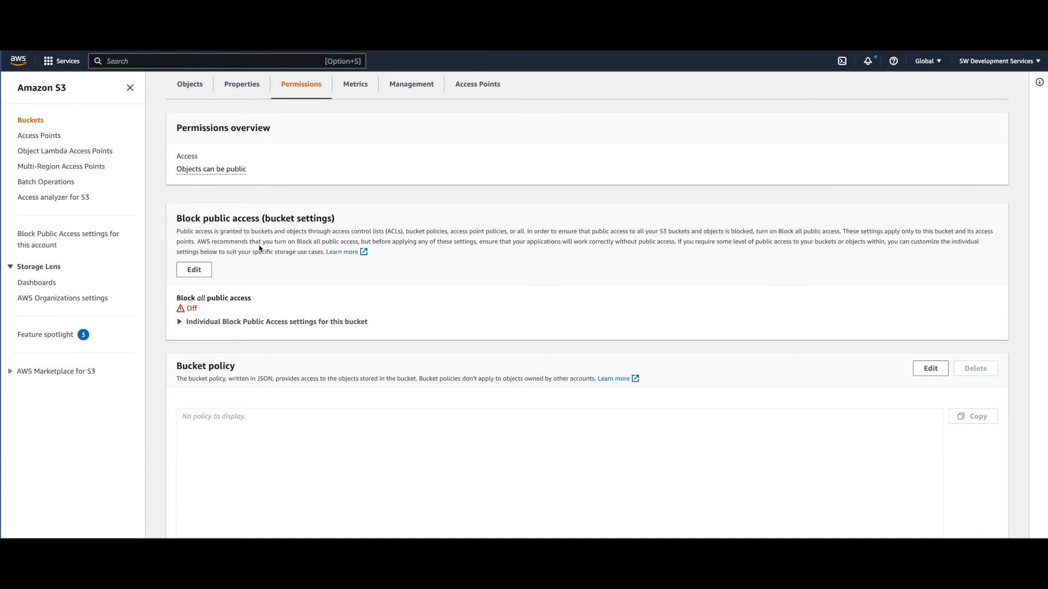
pyautogui.scroll(-2, 416, 242)
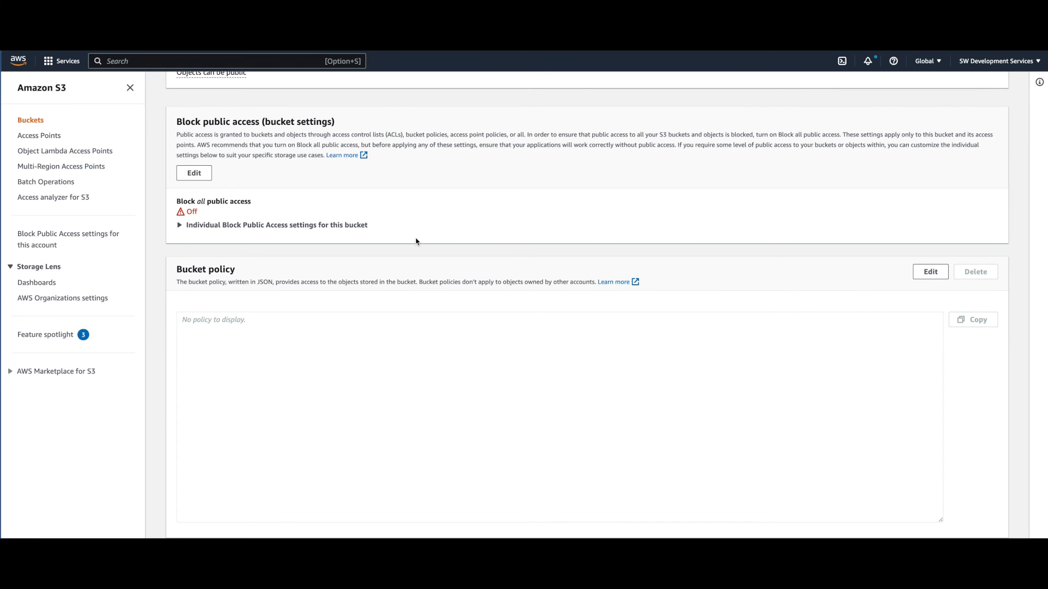
pyautogui.scroll(-8, 416, 243)
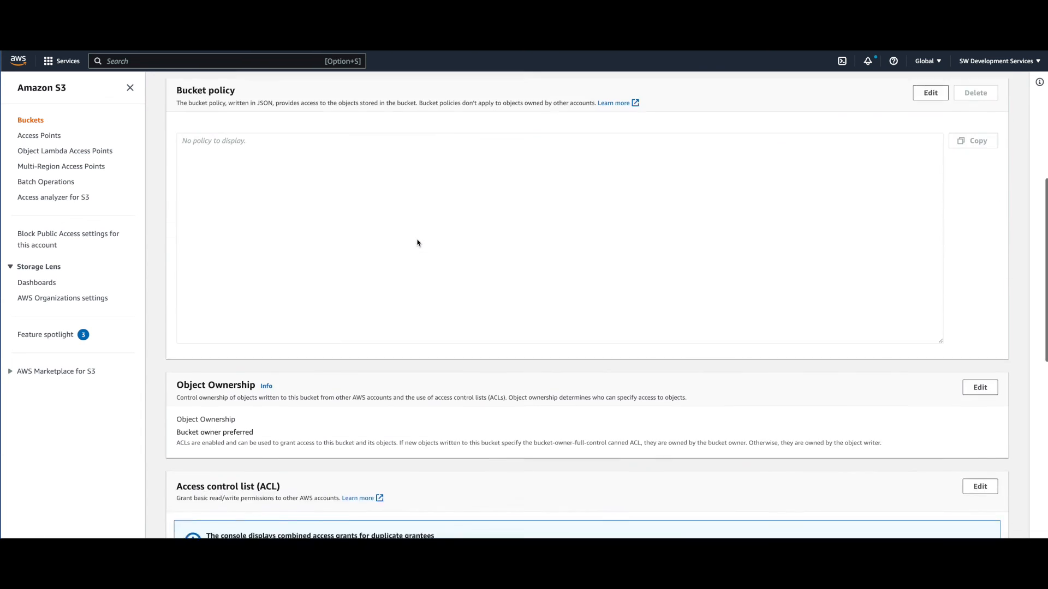
pyautogui.scroll(-2, 417, 242)
pyautogui.scroll(2, 417, 242)
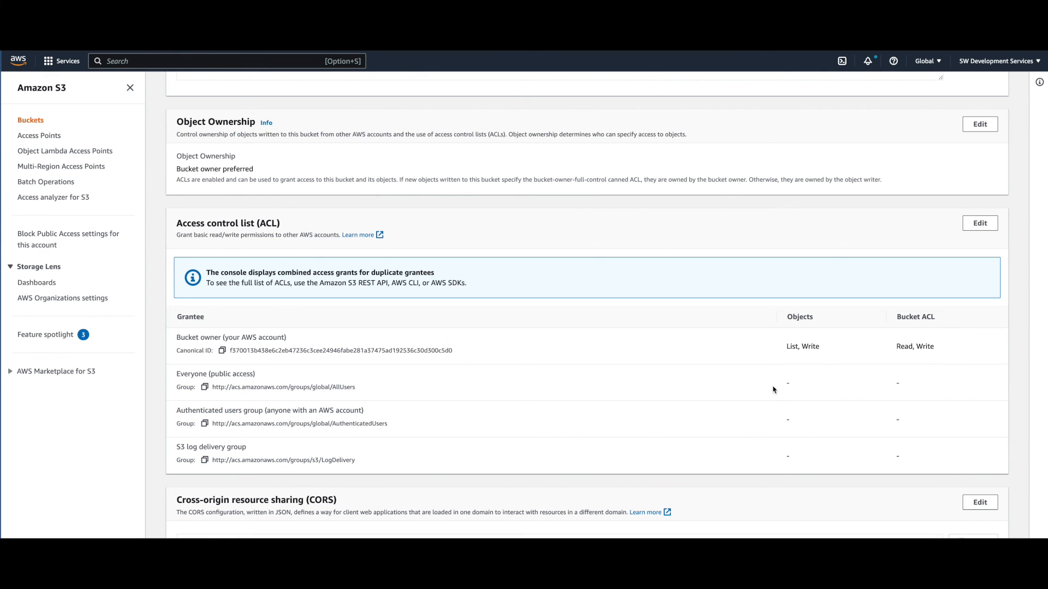
# Open the bucket's access control list for editing, check the grantee permissions, and return to the bucket overview without saving.
pyautogui.scroll(7, 518, 371)
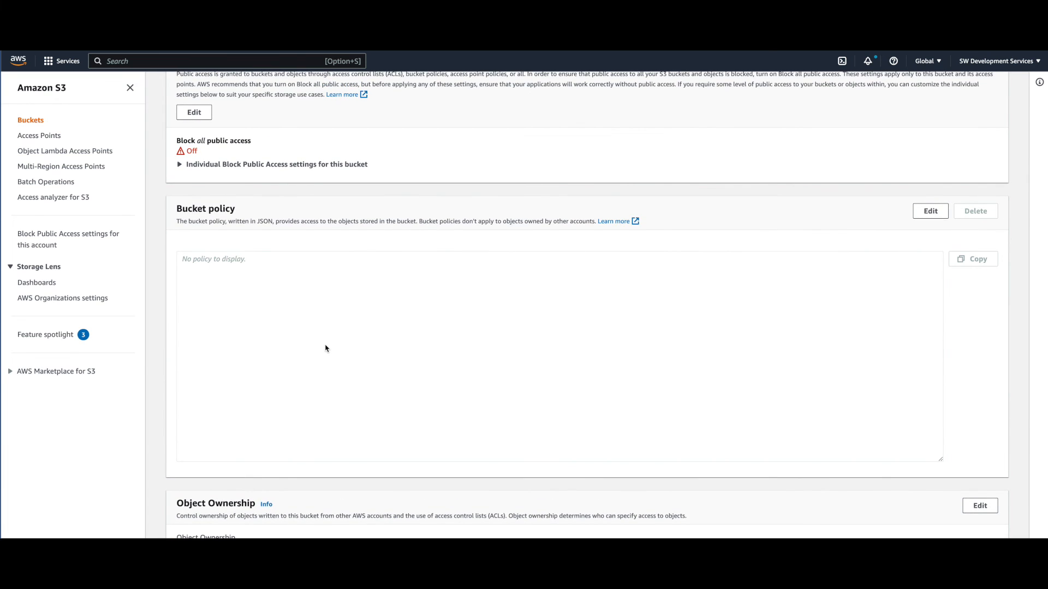
pyautogui.scroll(1, 325, 348)
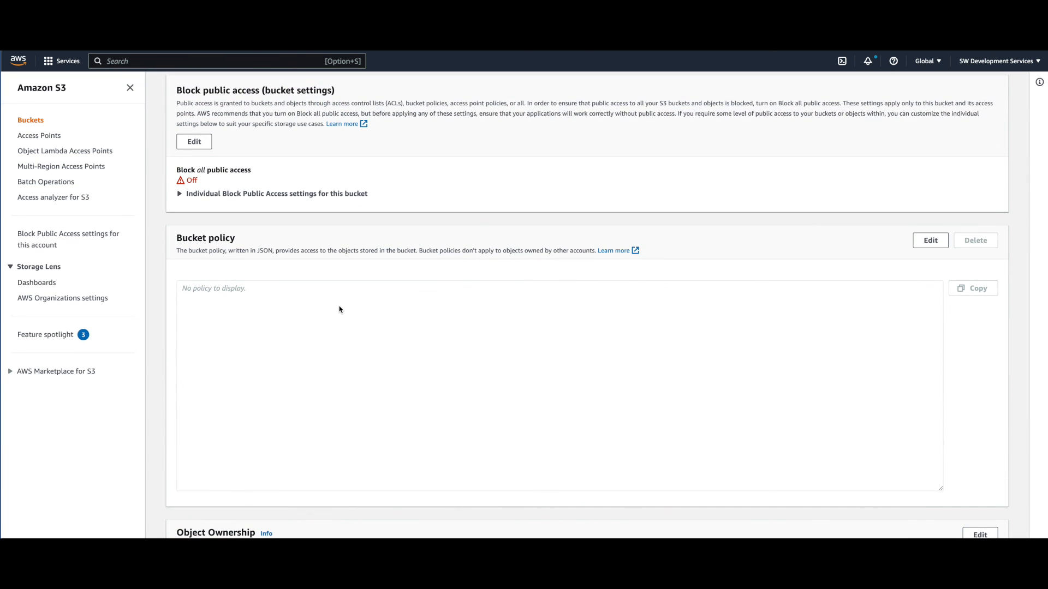
pyautogui.scroll(4, 339, 309)
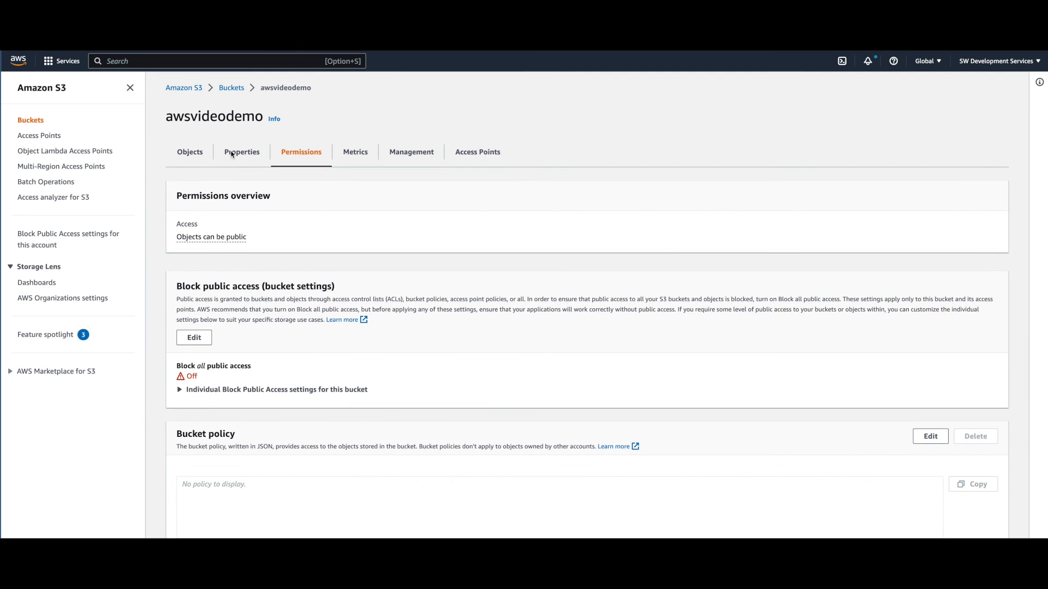
pyautogui.scroll(-20, 349, 243)
pyautogui.scroll(5, 346, 241)
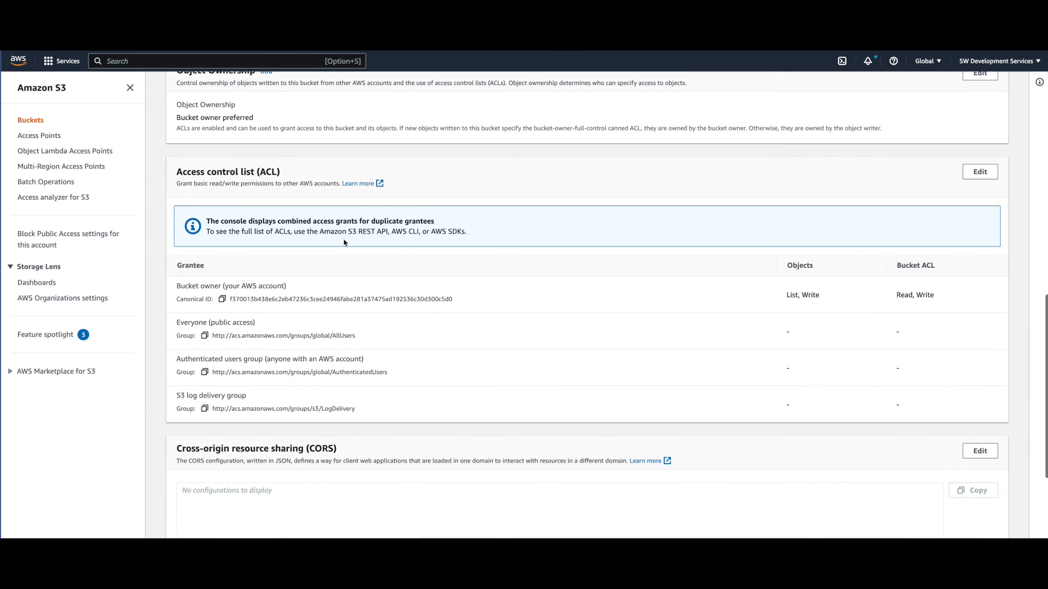
pyautogui.click(980, 172)
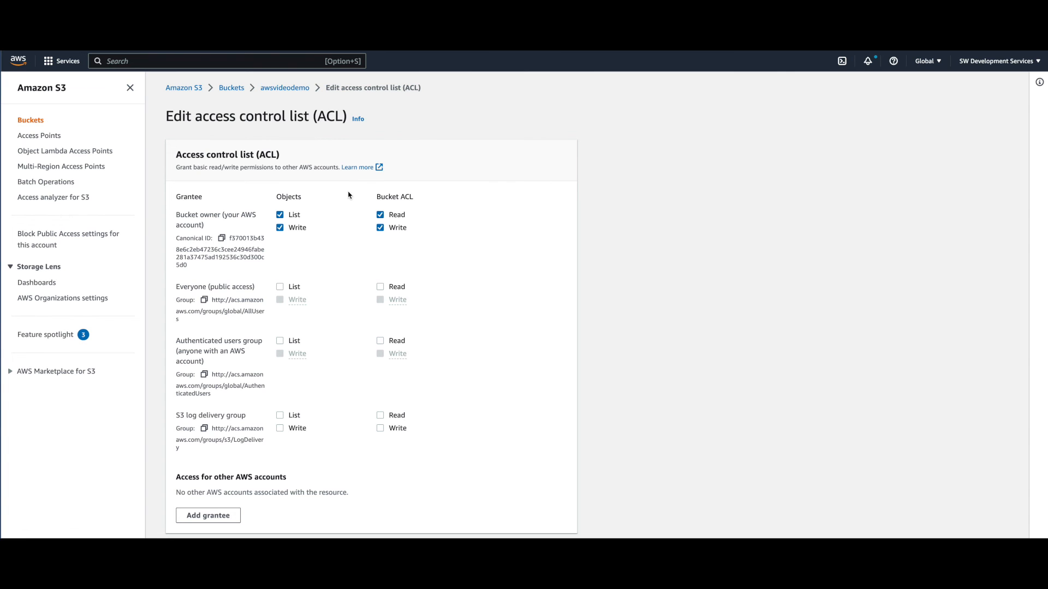
pyautogui.click(281, 88)
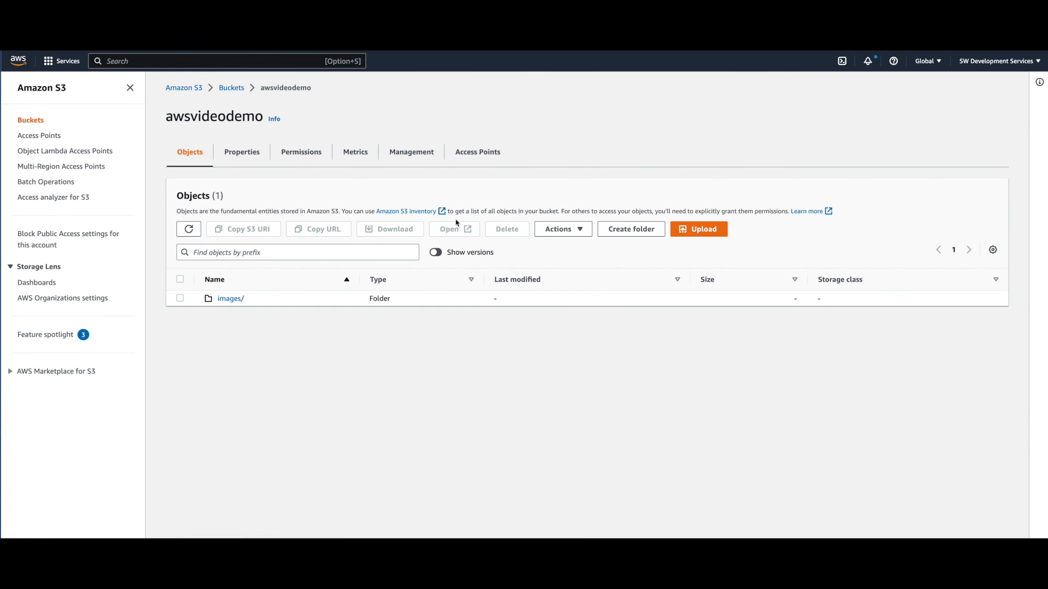
# Open the bucket's Object Ownership settings in its permissions, check the ACL and ownership options, and leave without saving.
pyautogui.click(301, 152)
pyautogui.scroll(-3, 582, 187)
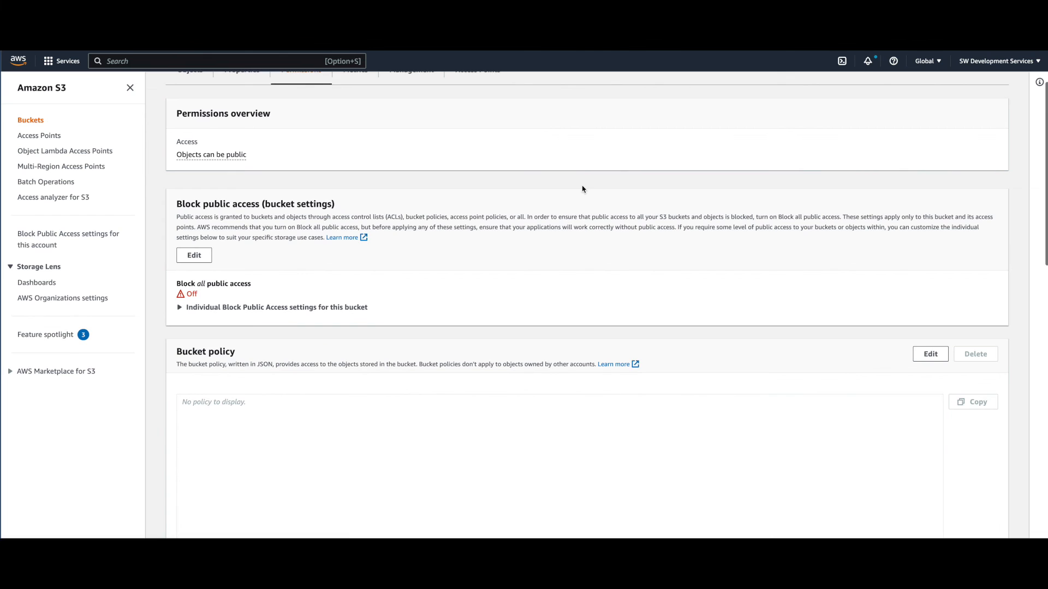
pyautogui.scroll(-3, 789, 211)
pyautogui.scroll(-5, 791, 210)
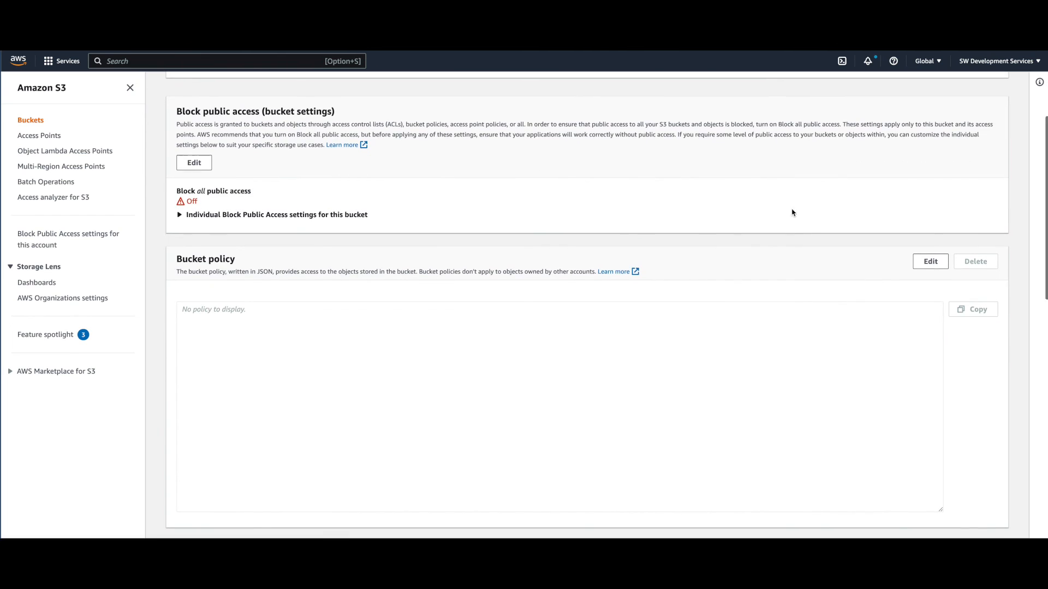
pyautogui.click(980, 293)
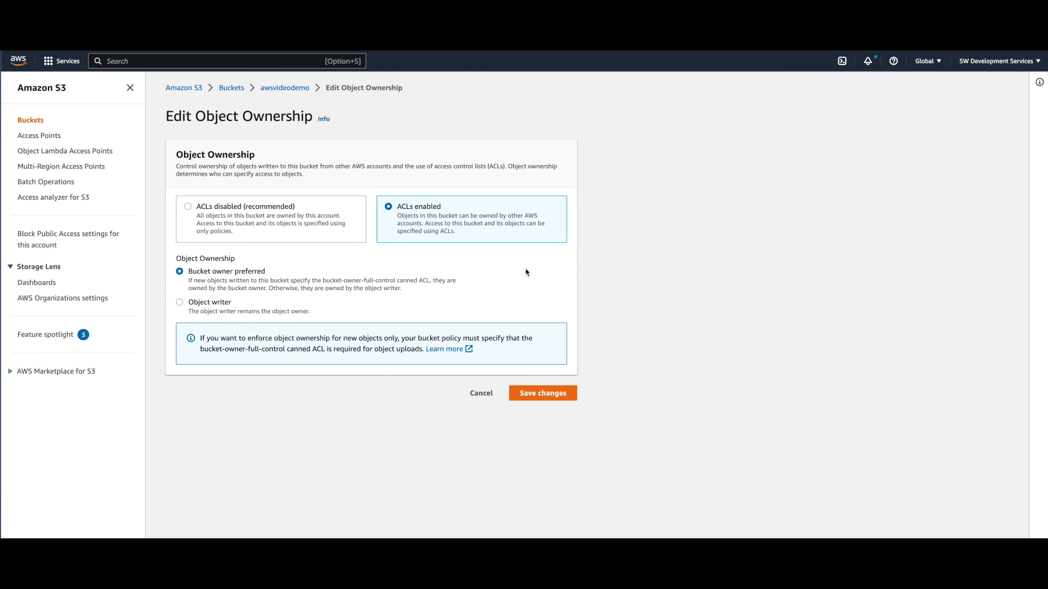
pyautogui.click(481, 393)
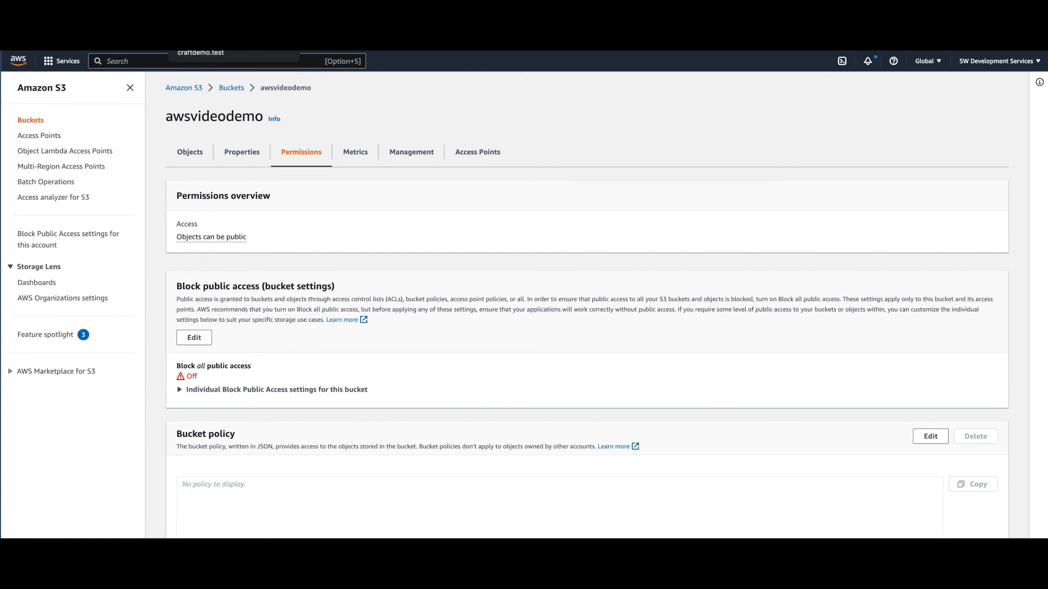
# Switch to the Craft CMS assets, view the Pexels adrien olichon image through its link, and close it.
pyautogui.click(218, 19)
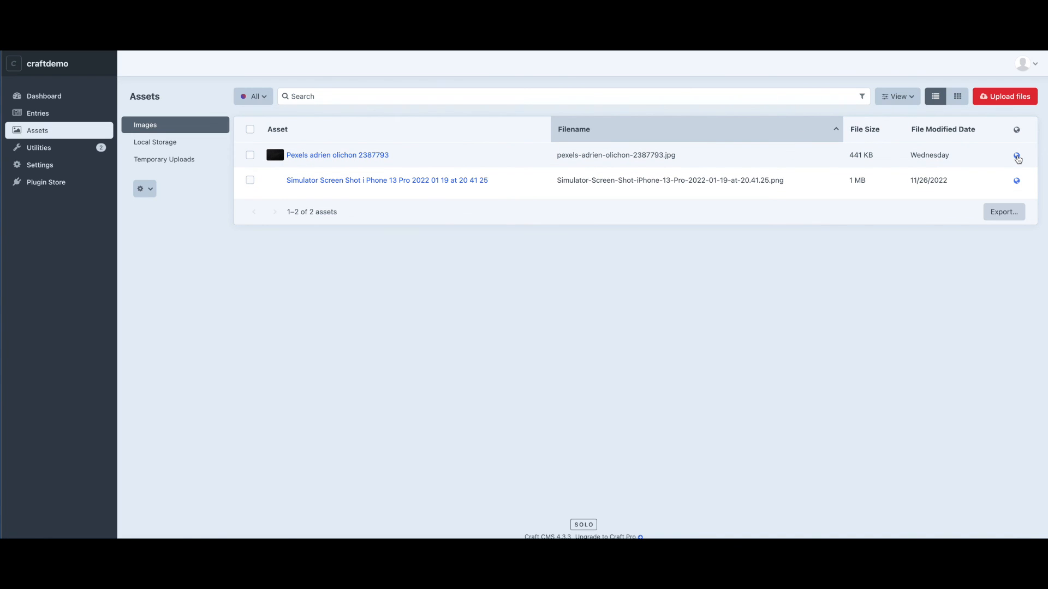
pyautogui.click(1017, 156)
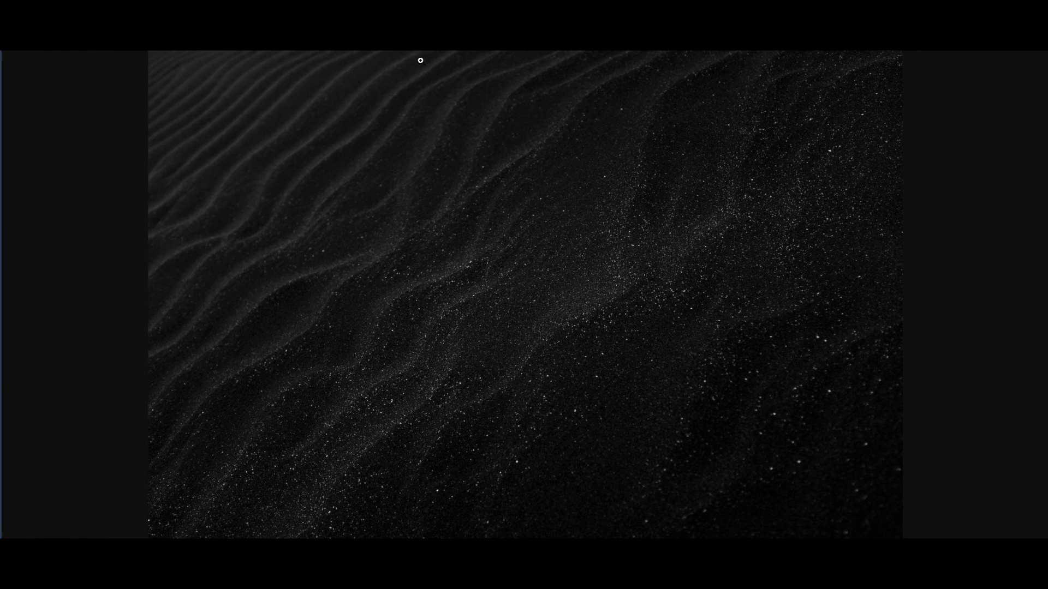
pyautogui.press('super+w')
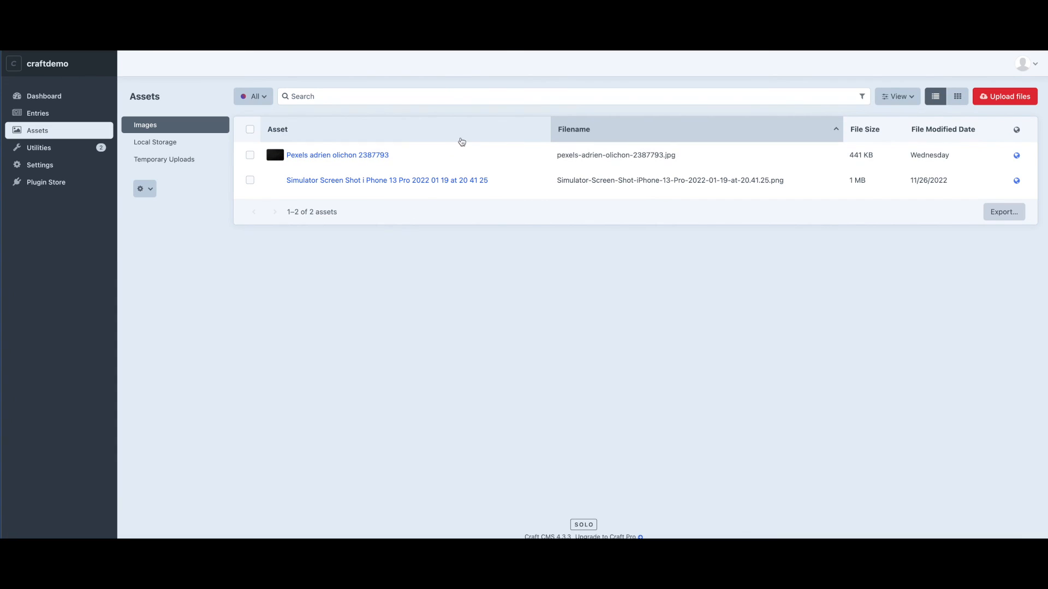
# Upload the trading card image whose file name starts with 34250C5F to the Images volume, view it through its link, and close it.
pyautogui.click(998, 98)
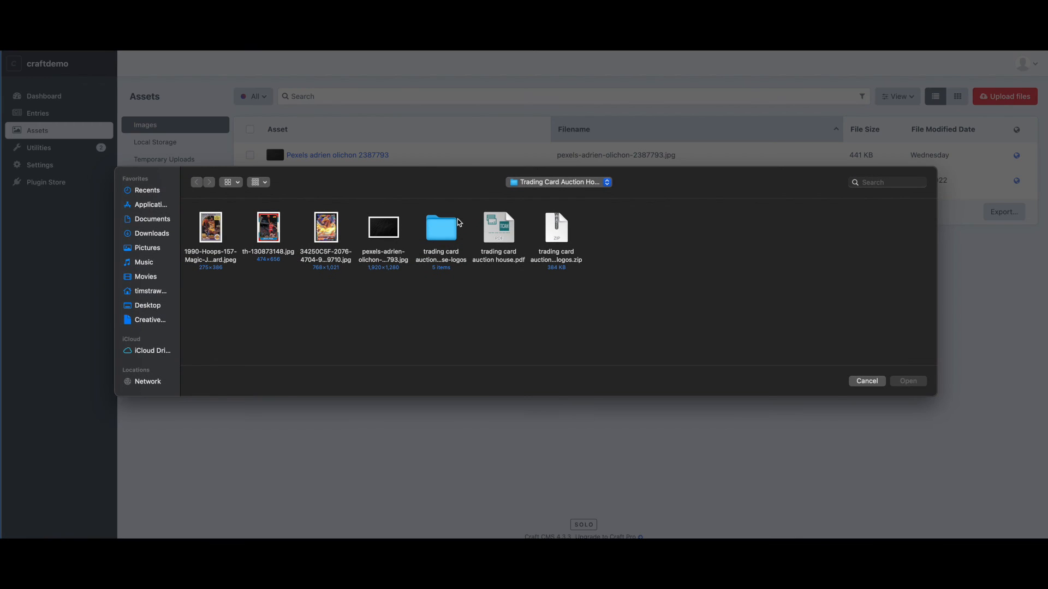
pyautogui.click(327, 235)
pyautogui.click(906, 381)
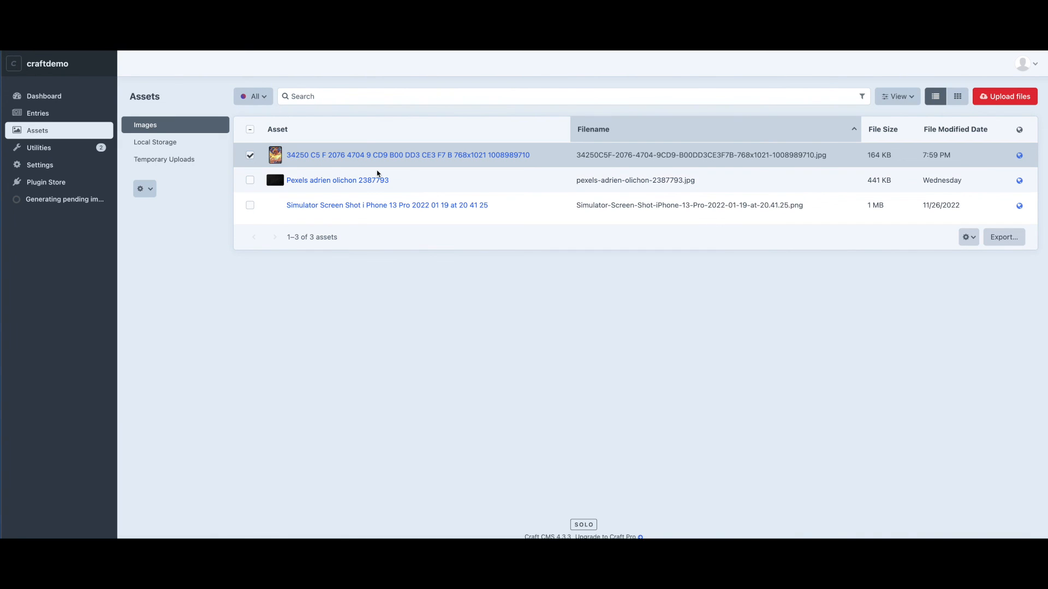
pyautogui.click(1018, 155)
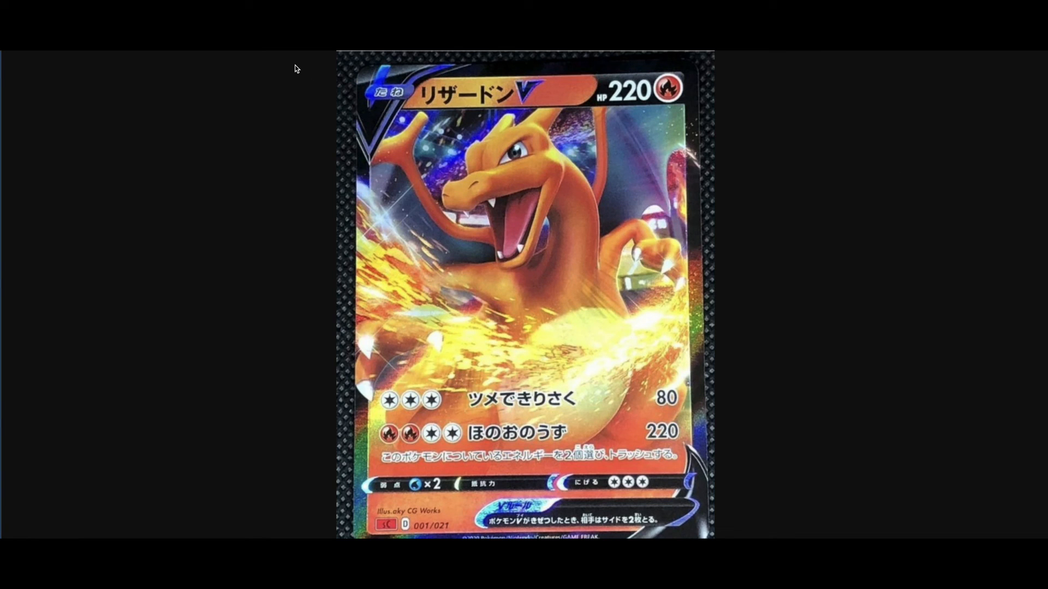
pyautogui.press('super+w')
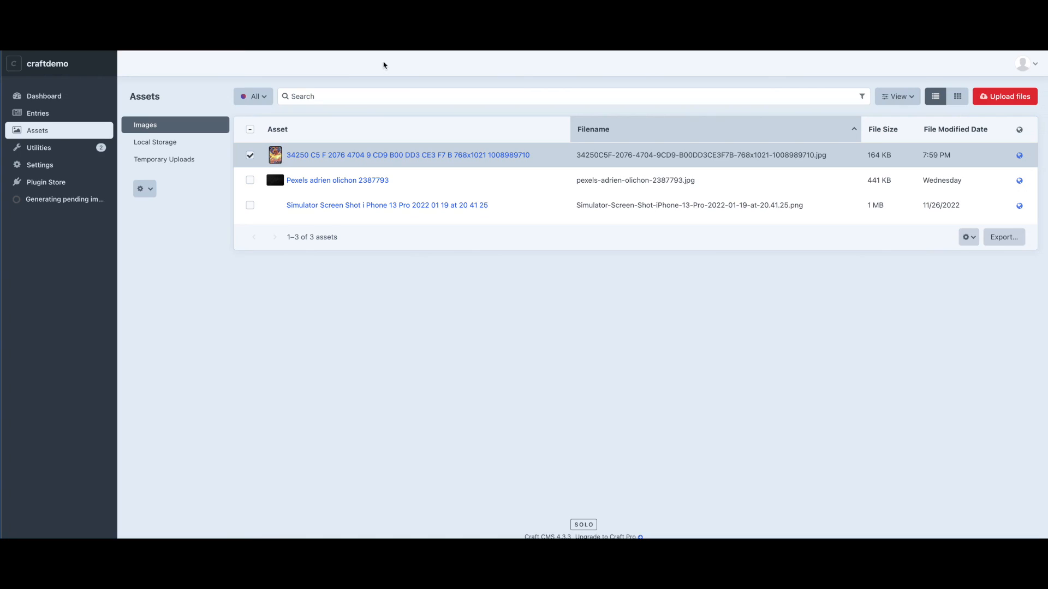